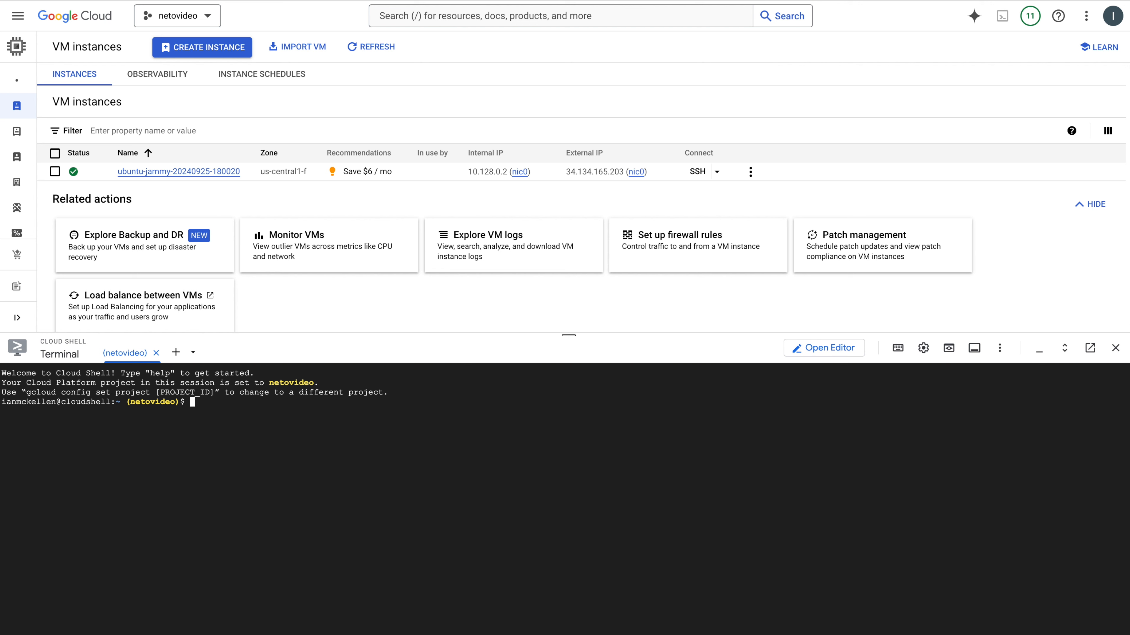
# Run the docs' gcloud command in Cloud Shell to create DNS policy videonetdns on network videonet, with logging enabled and description videonetdnspolicy
pyautogui.hotkey('ctrl', 'Tab')
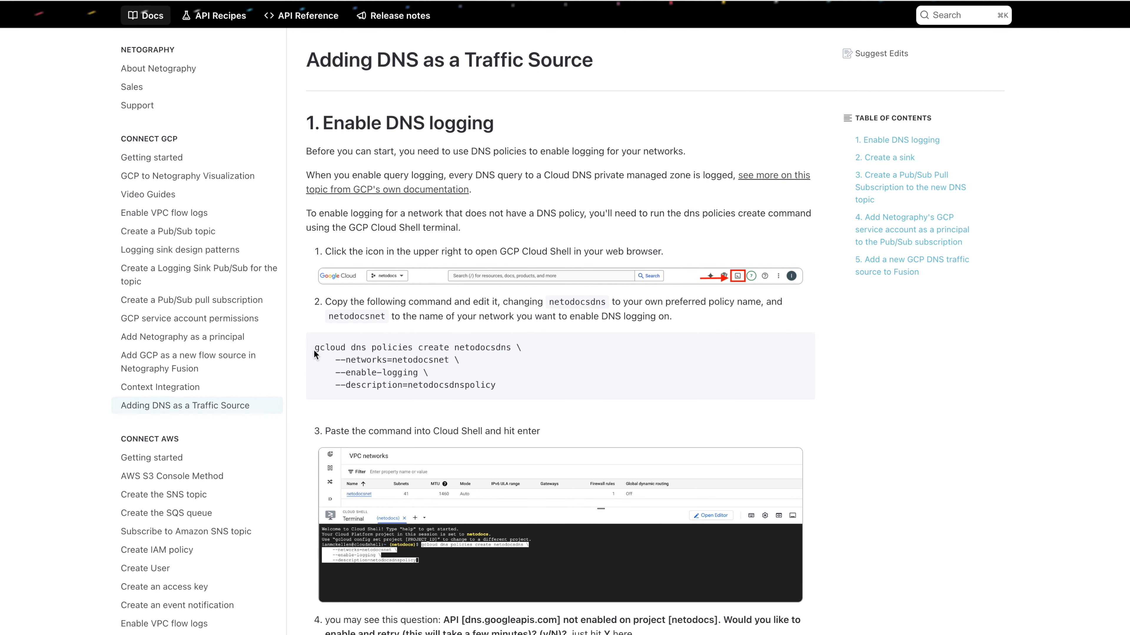
pyautogui.moveTo(313, 350); pyautogui.dragTo(507, 387)
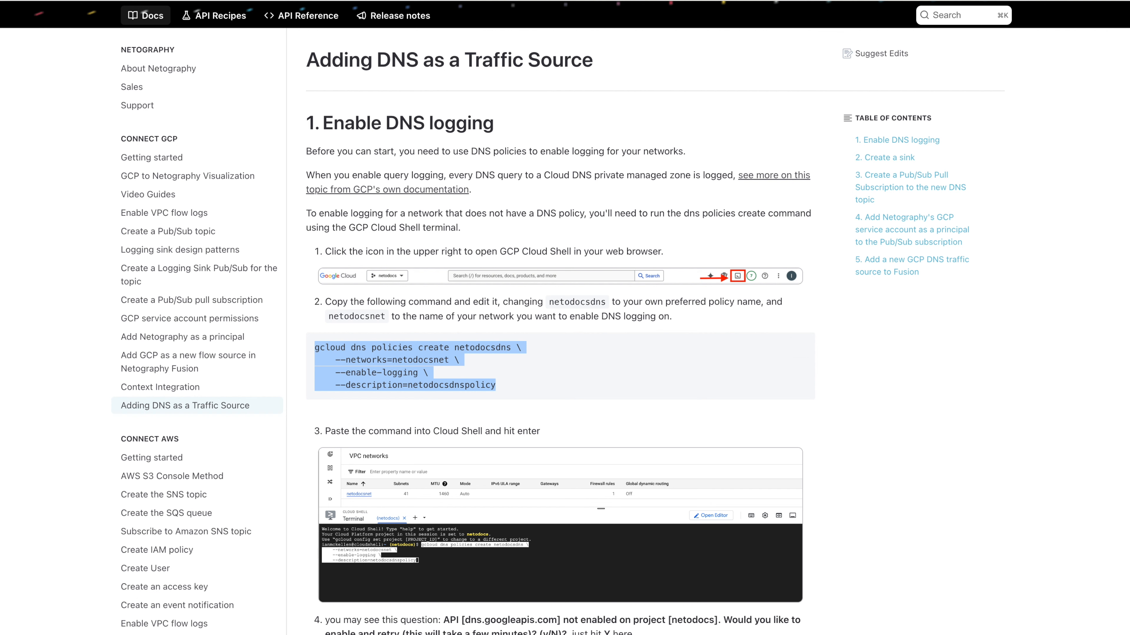
pyautogui.hotkey('ctrl', 'Tab')
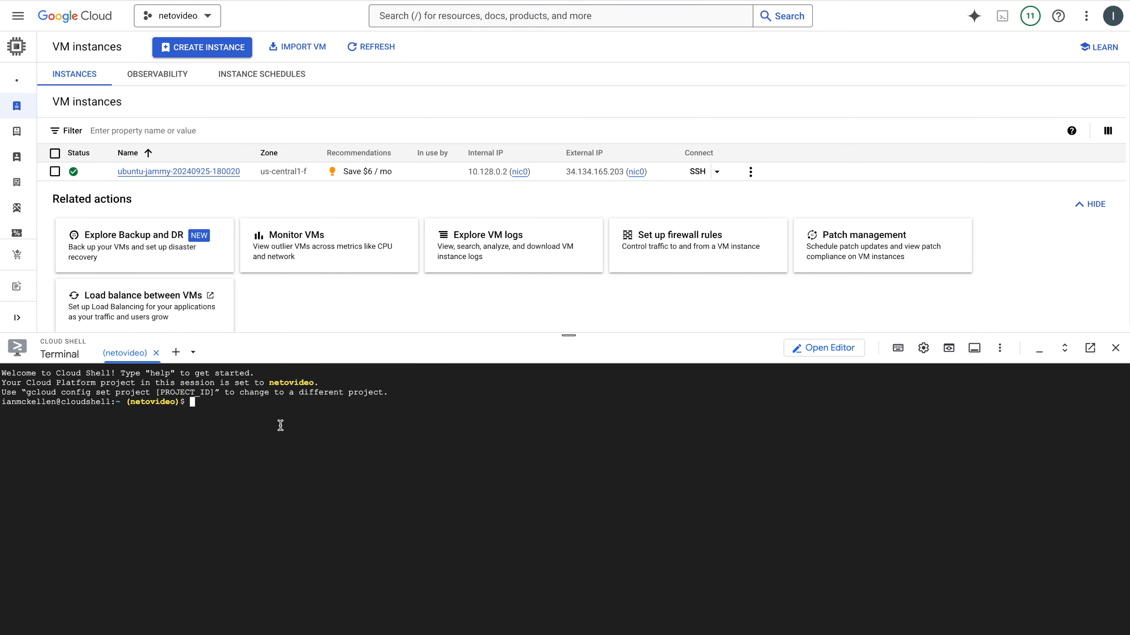
pyautogui.write('gcloud dns policies create videonetdns \\     --networks=videonet \\     --enable-logging \\     --description=videonetdnspolicy')
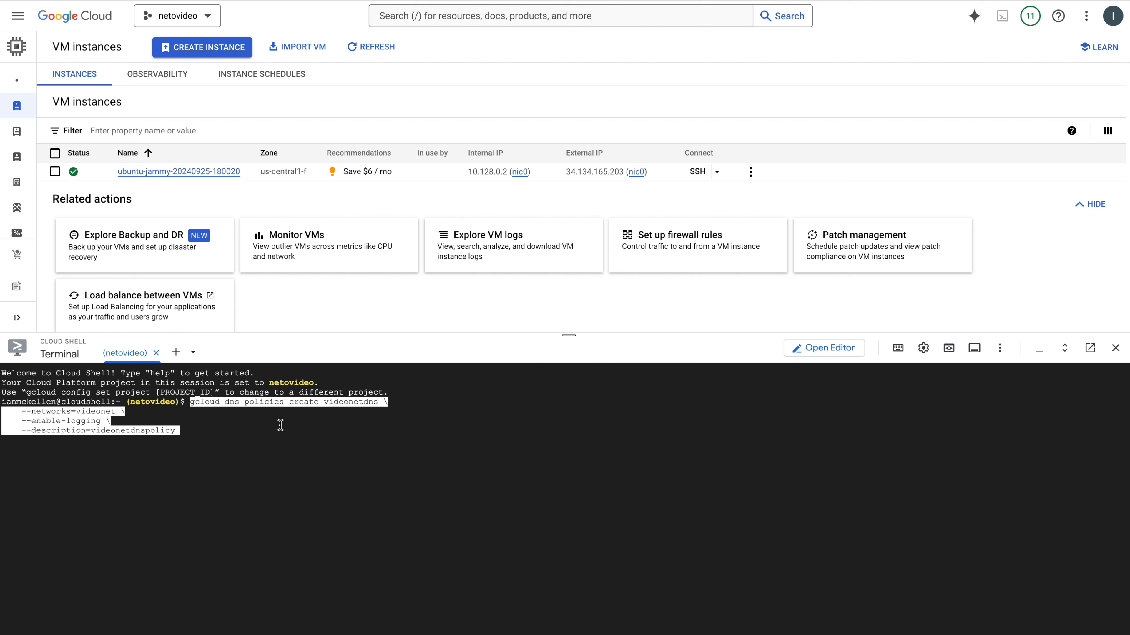
pyautogui.press('Return')
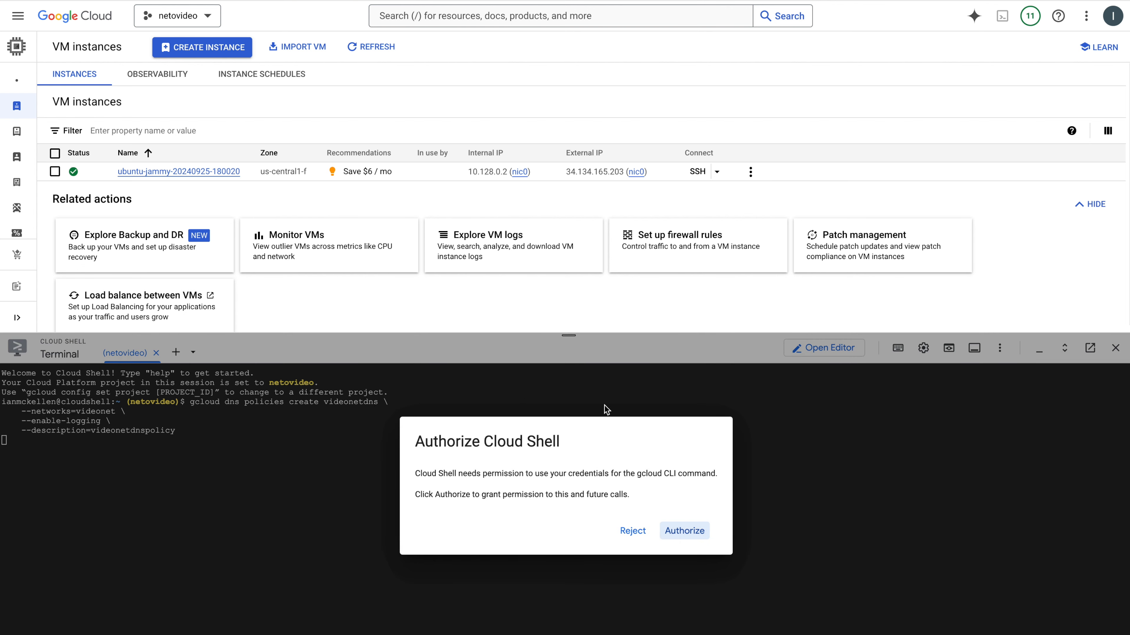
# Authorize Cloud Shell to use the account credentials and agree to enable the dns.googleapis.com API on the project
pyautogui.click(687, 536)
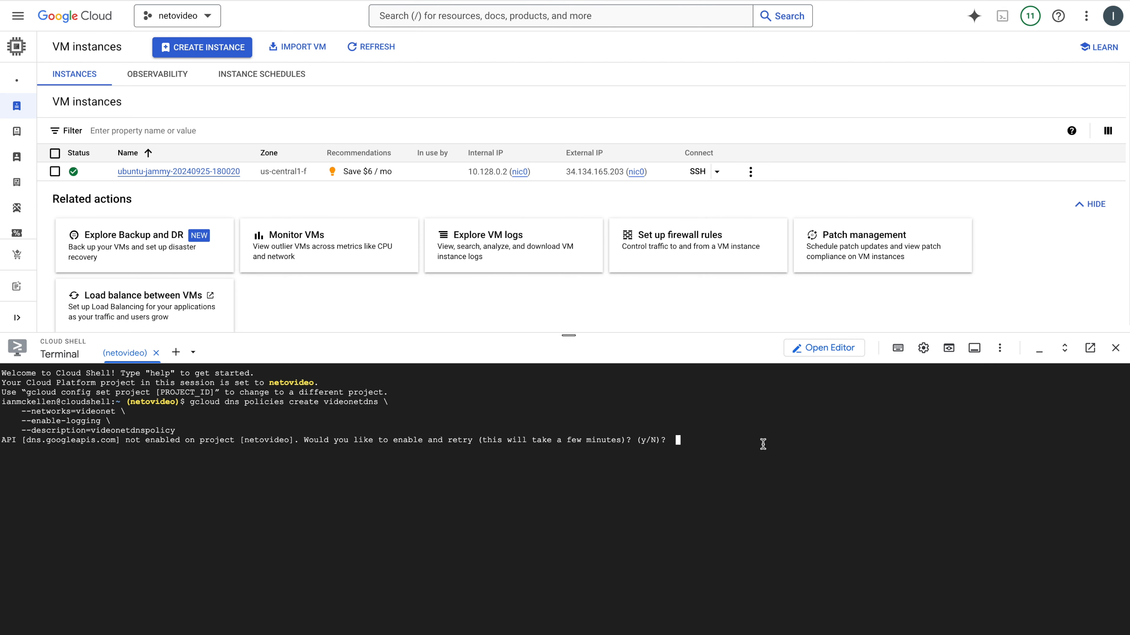
pyautogui.write('y')
pyautogui.press('Return')
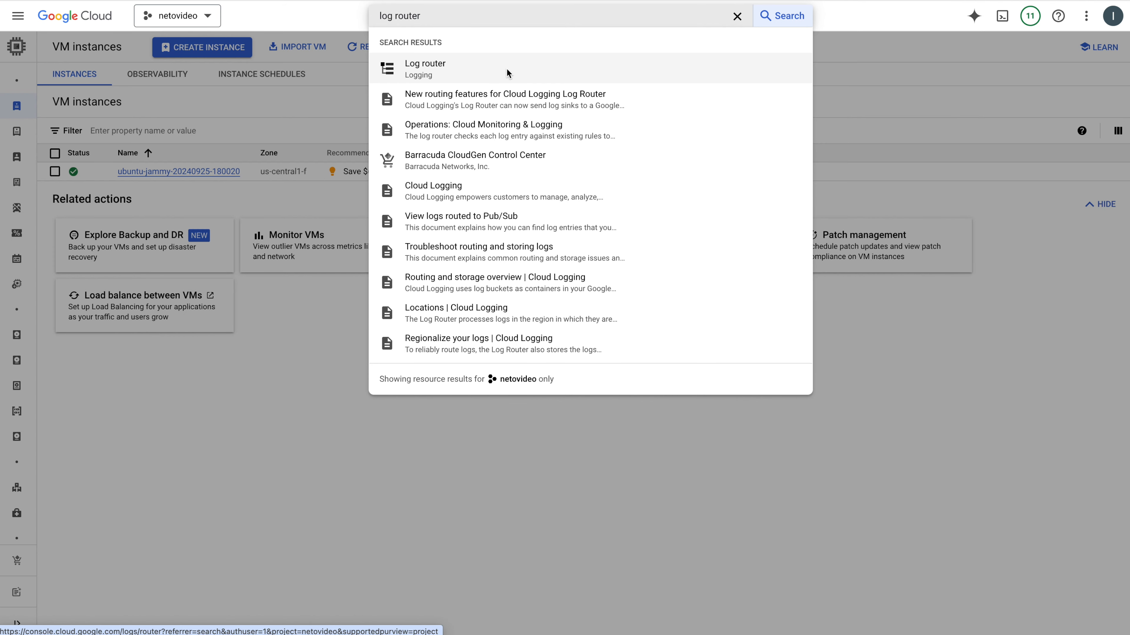
# Start a new logs routing sink in Log Router and name it netovideodns-sink
pyautogui.click(507, 68)
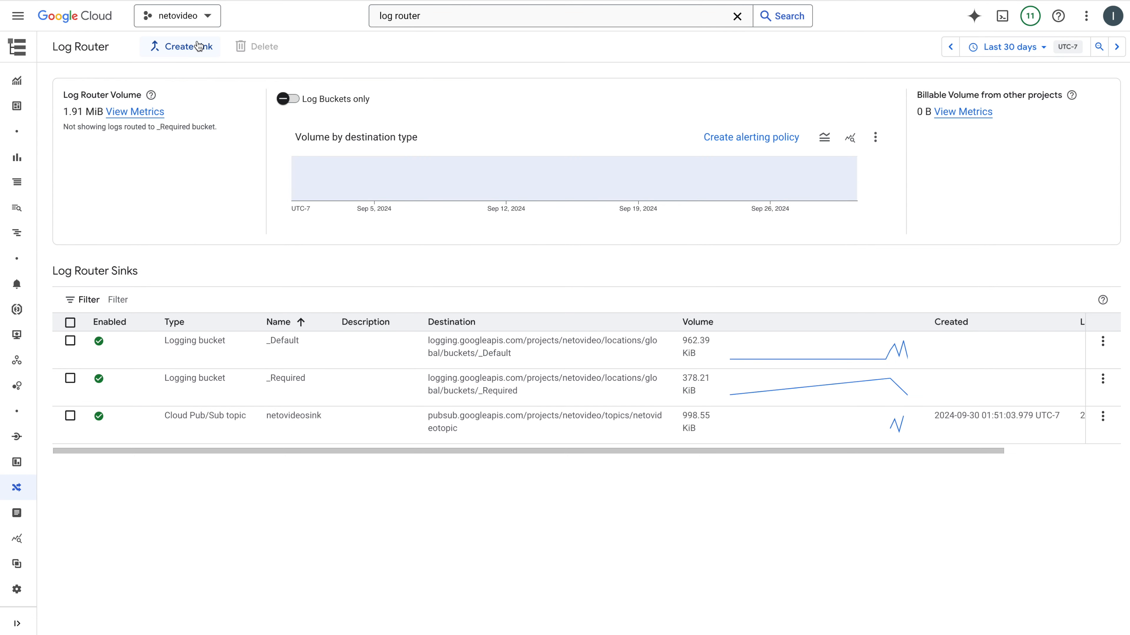
pyautogui.click(198, 46)
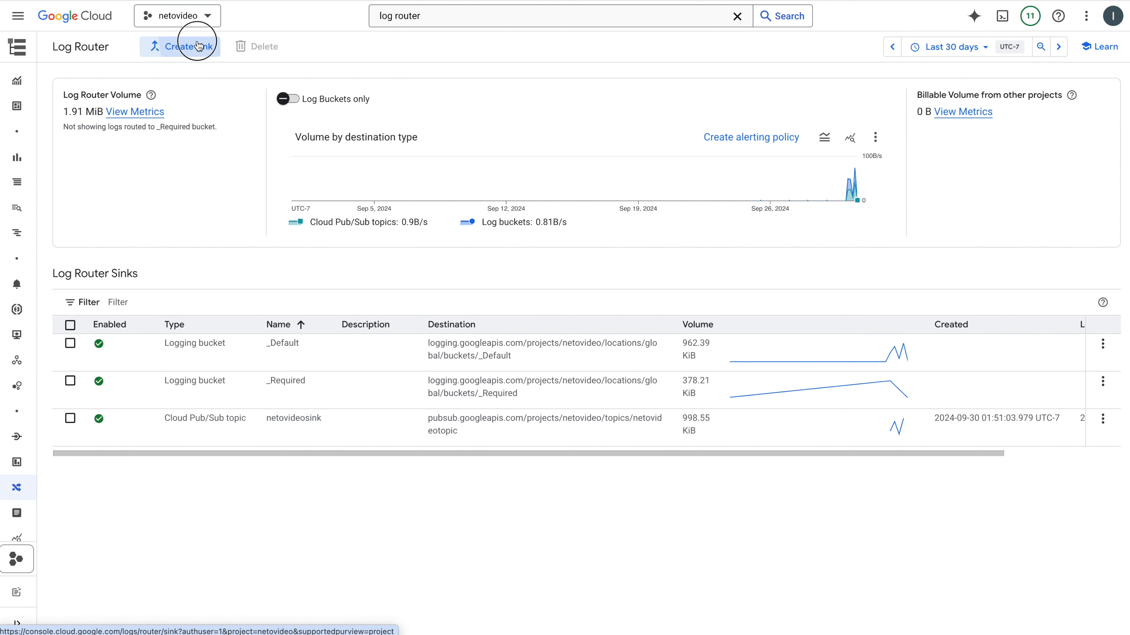
pyautogui.click(153, 156)
pyautogui.write('ne')
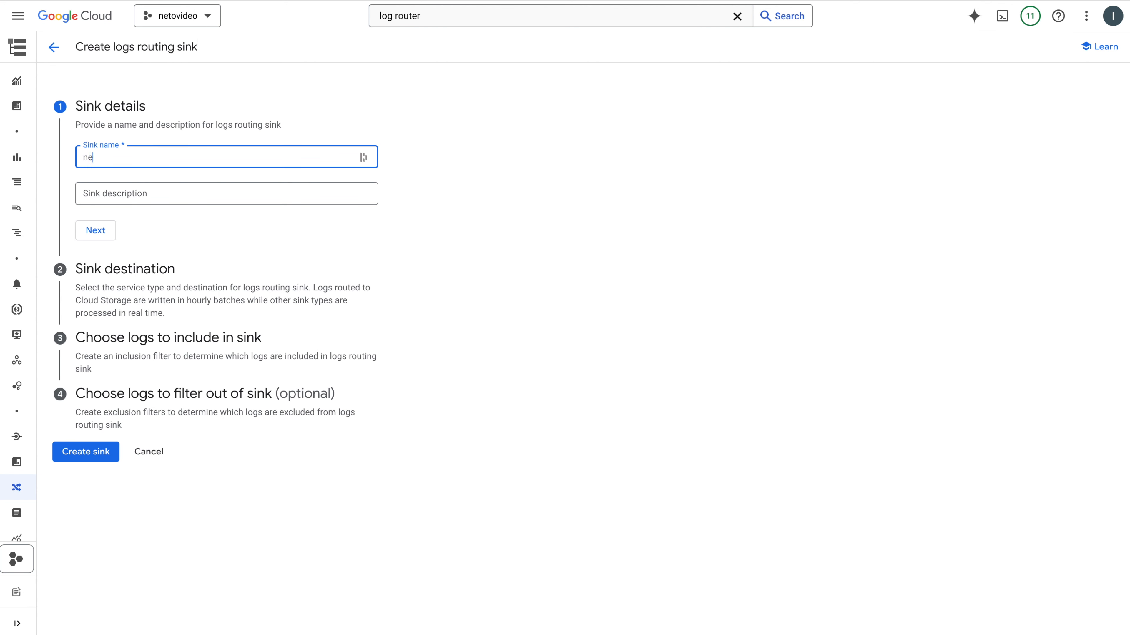
pyautogui.write('tovideodns-sink')
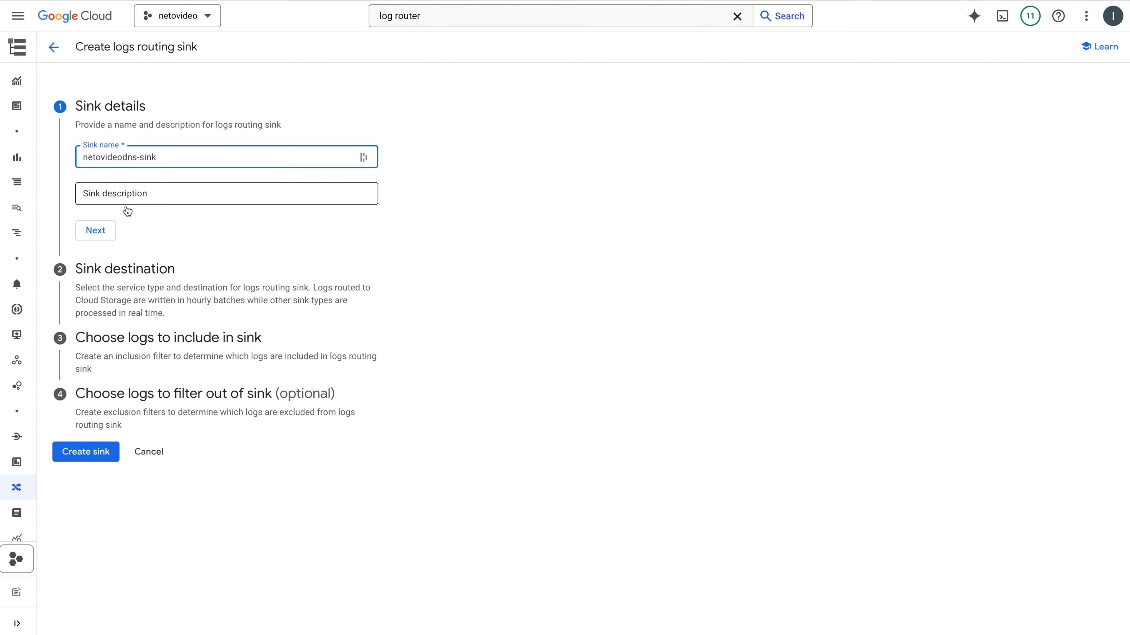
pyautogui.click(103, 230)
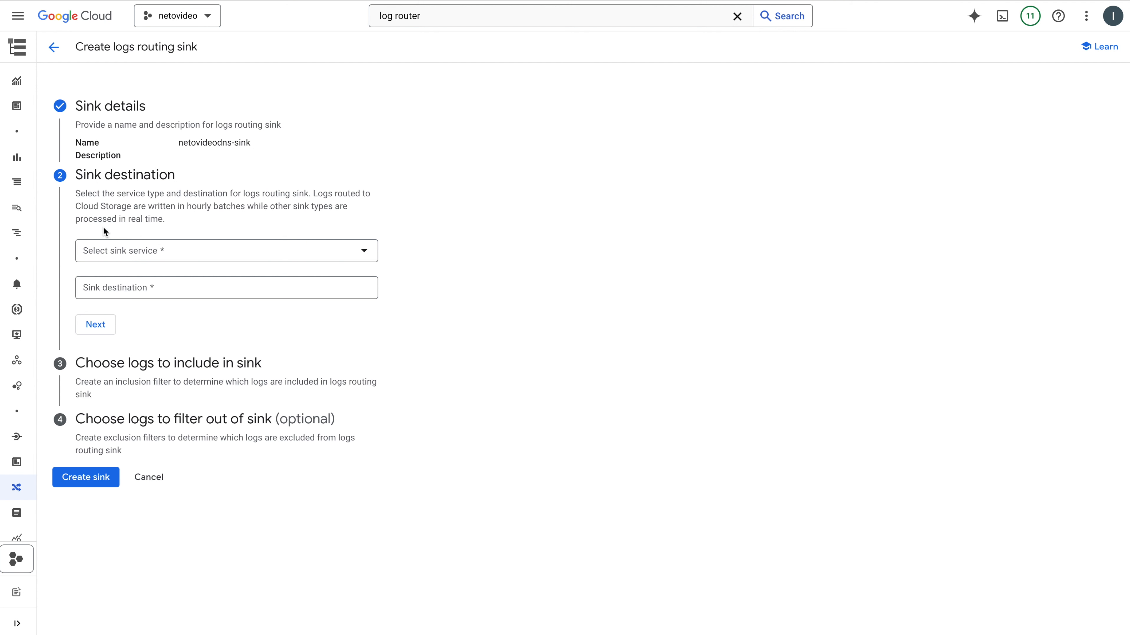
# Set the sink service to Cloud Pub/Sub topic and open the form for creating a new destination topic
pyautogui.click(112, 250)
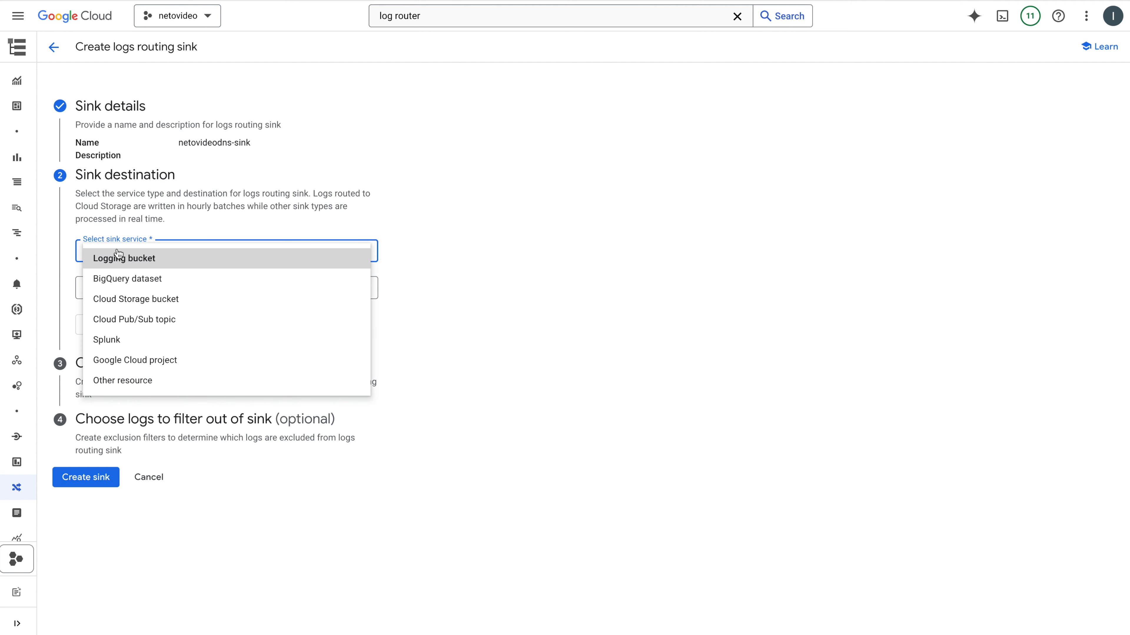
pyautogui.click(141, 319)
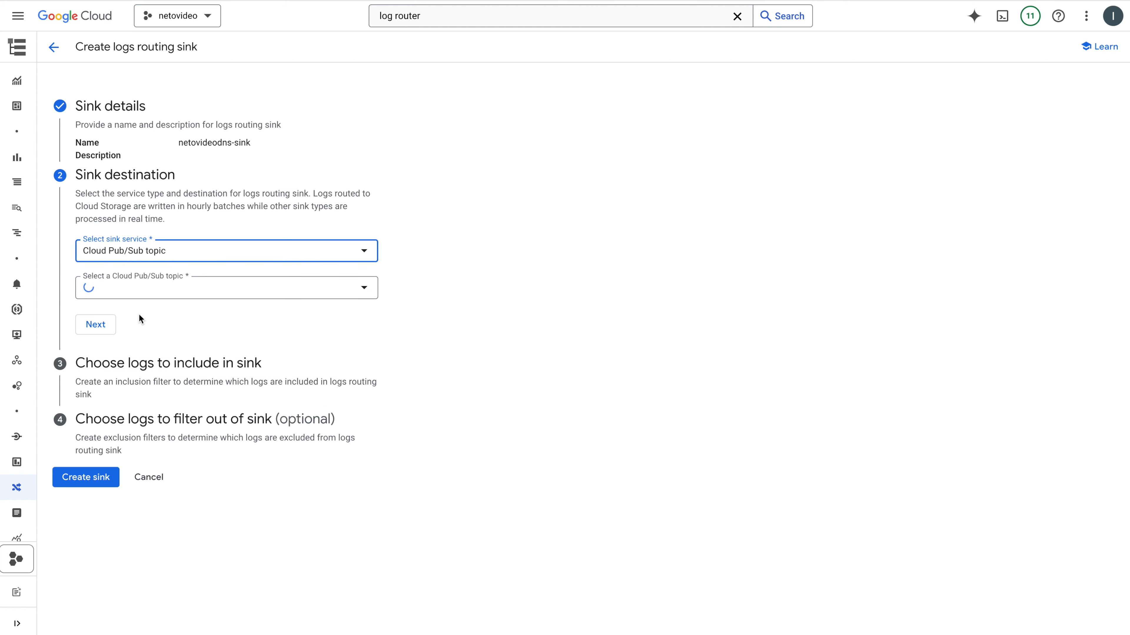
pyautogui.click(134, 287)
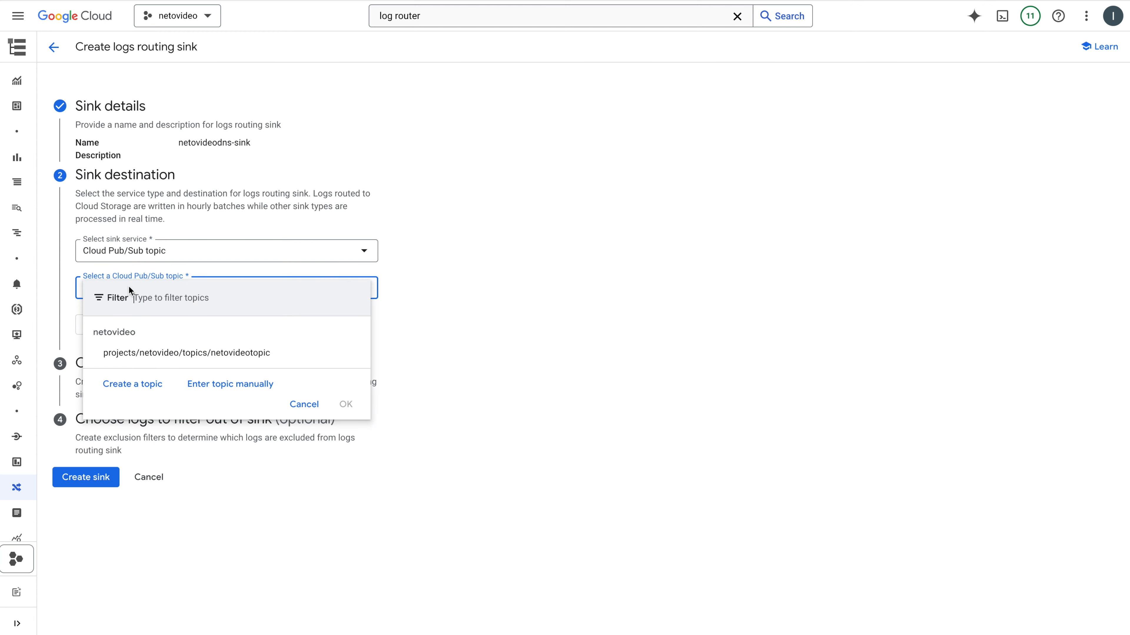
pyautogui.click(137, 388)
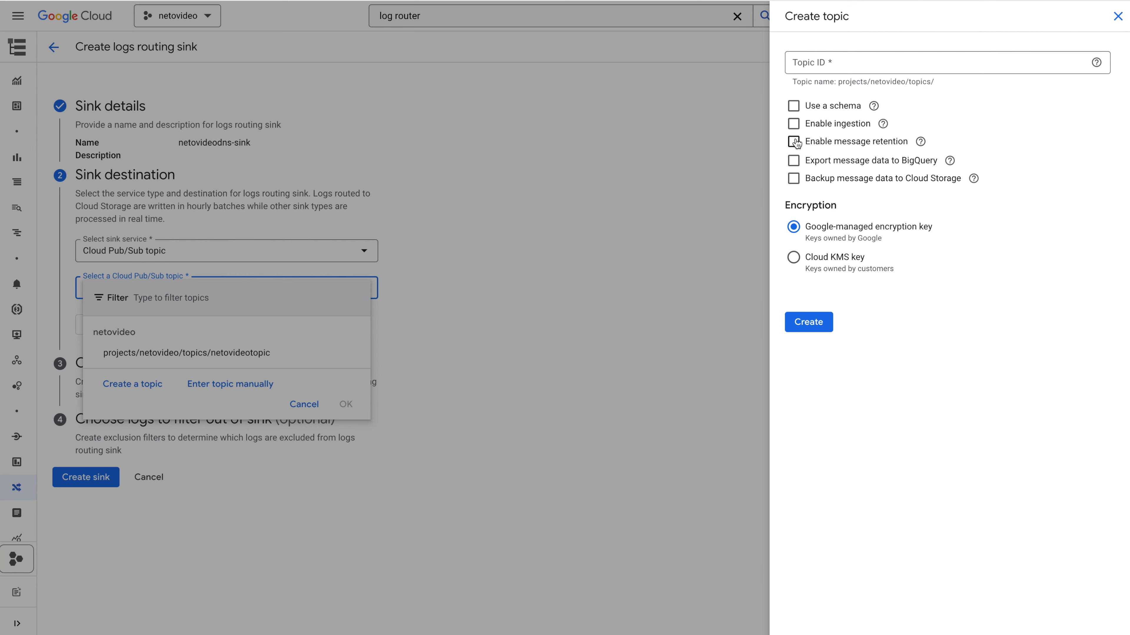
# Create the topic netovideodns-topic with message retention of 1 day and accept it as the sink destination
pyautogui.click(795, 142)
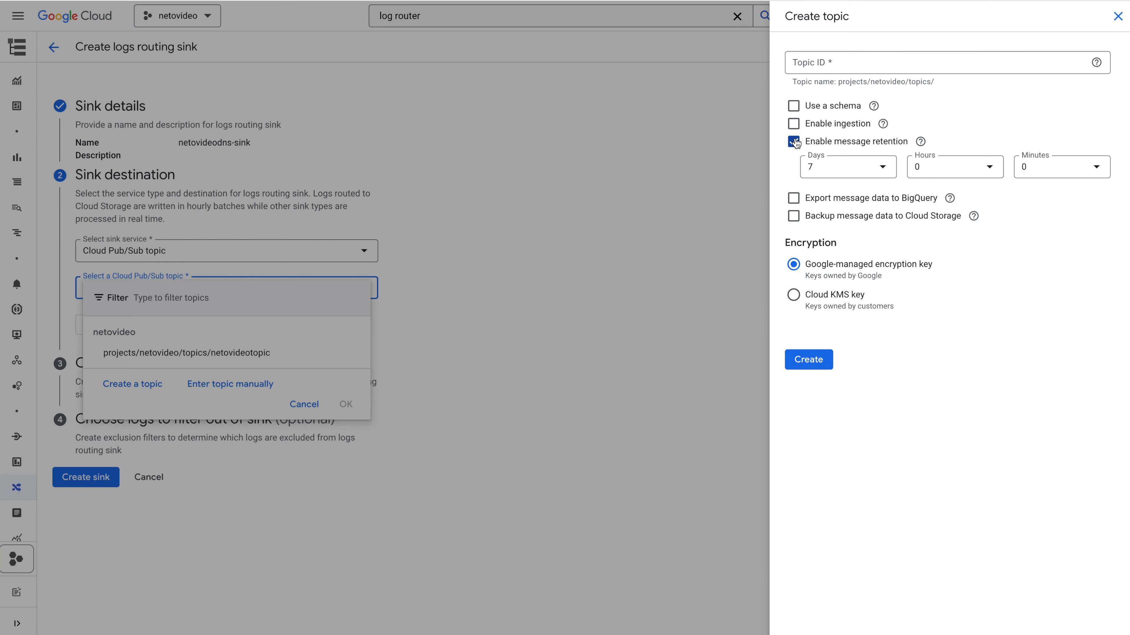
pyautogui.click(852, 174)
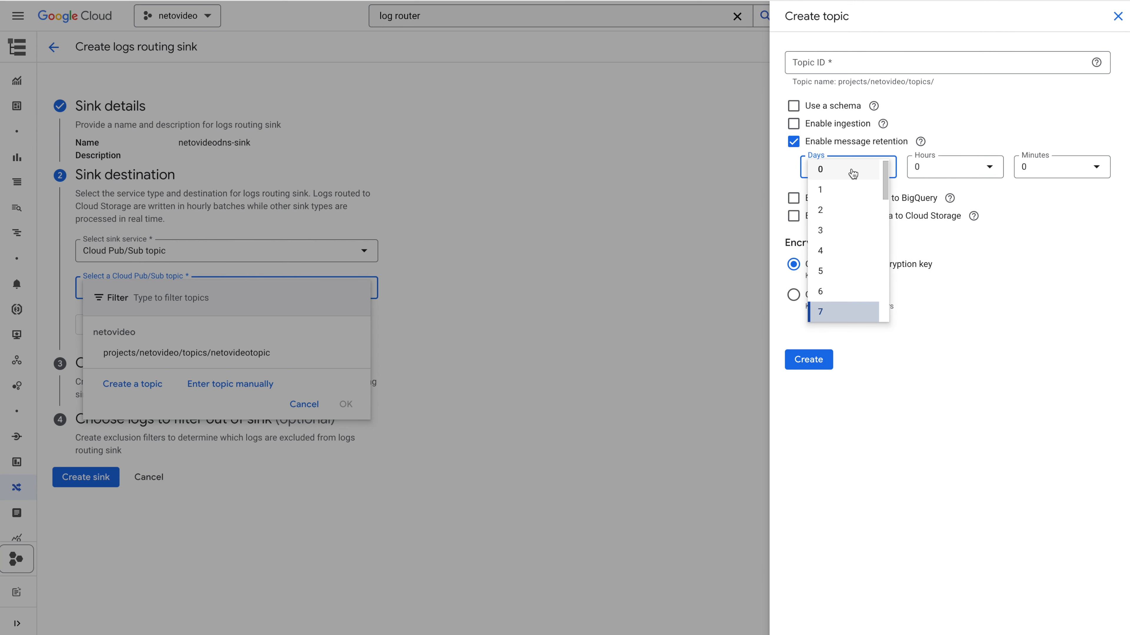
pyautogui.click(843, 196)
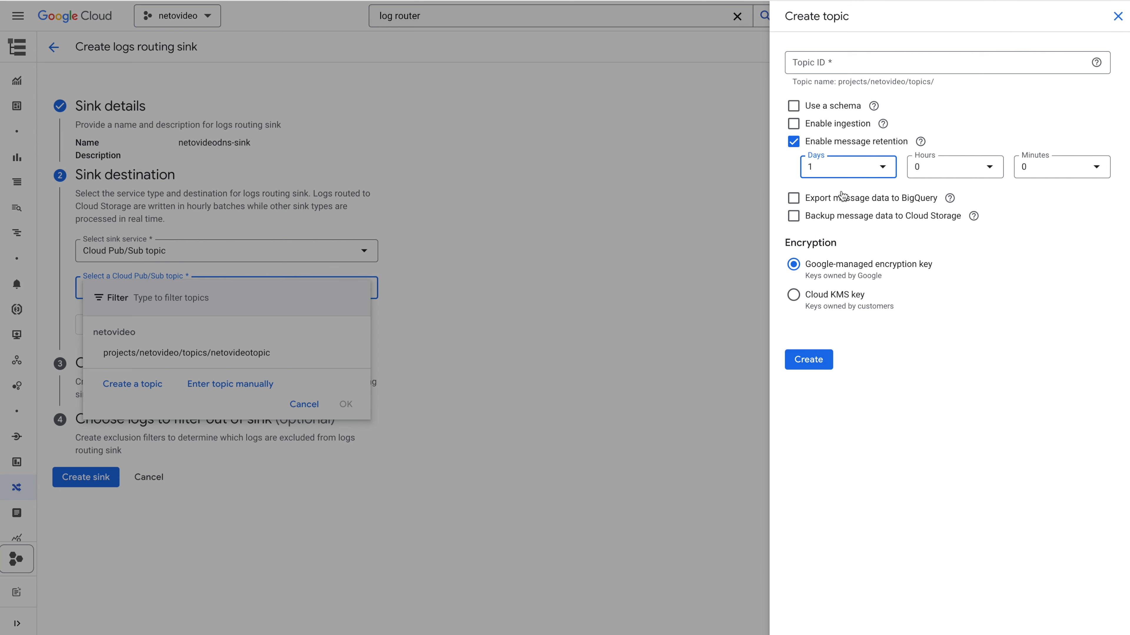
pyautogui.click(834, 64)
pyautogui.write('netov')
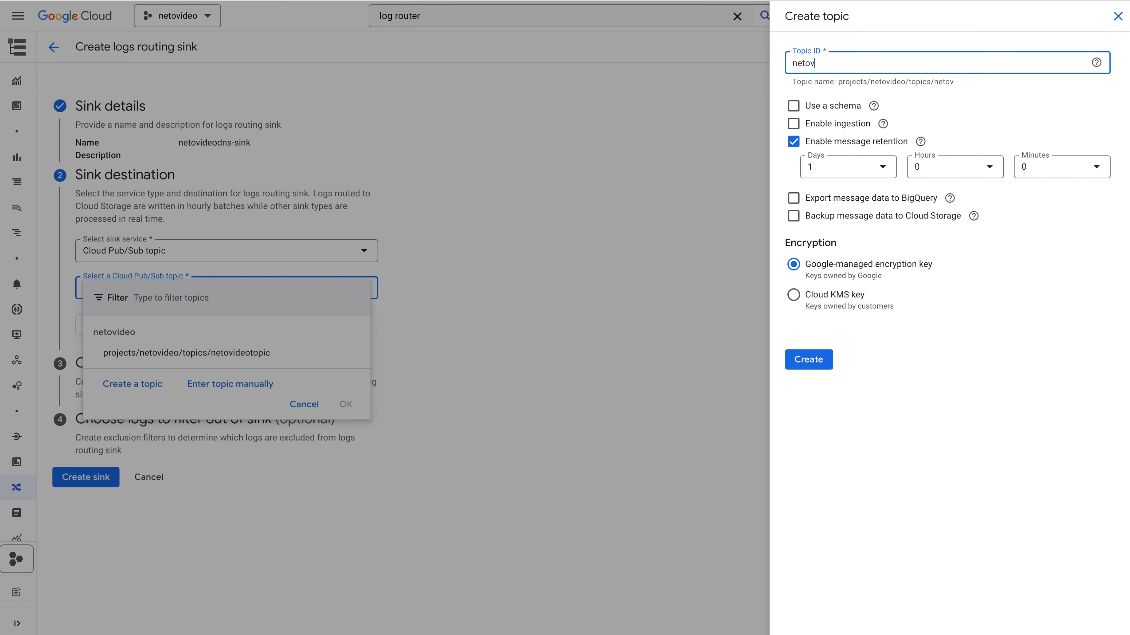
pyautogui.write('ideodns-topic')
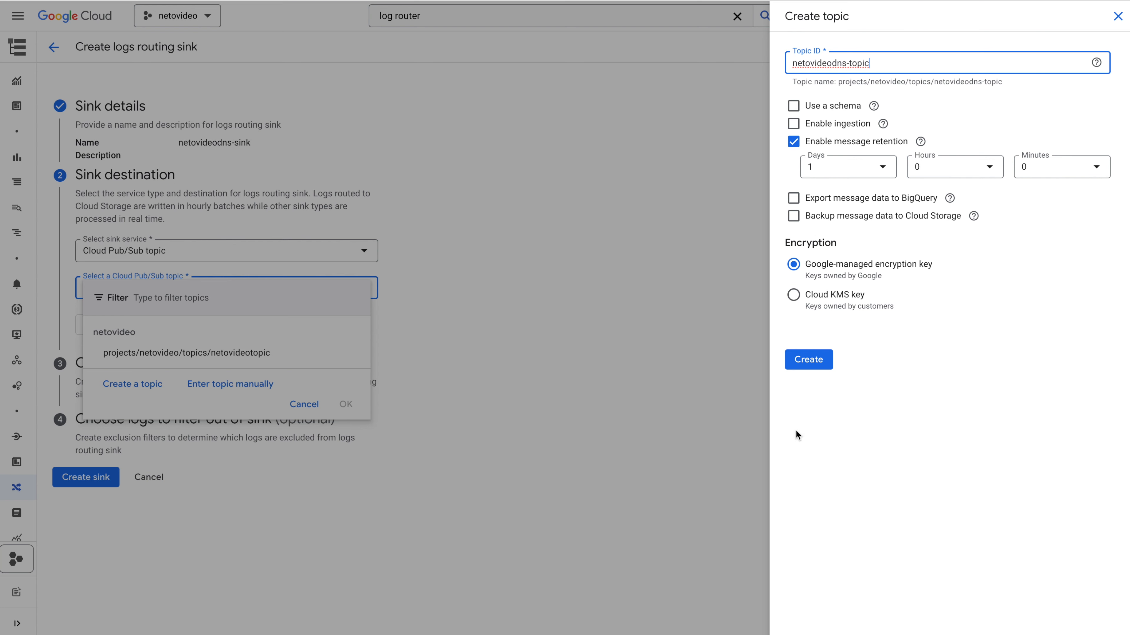
pyautogui.click(814, 368)
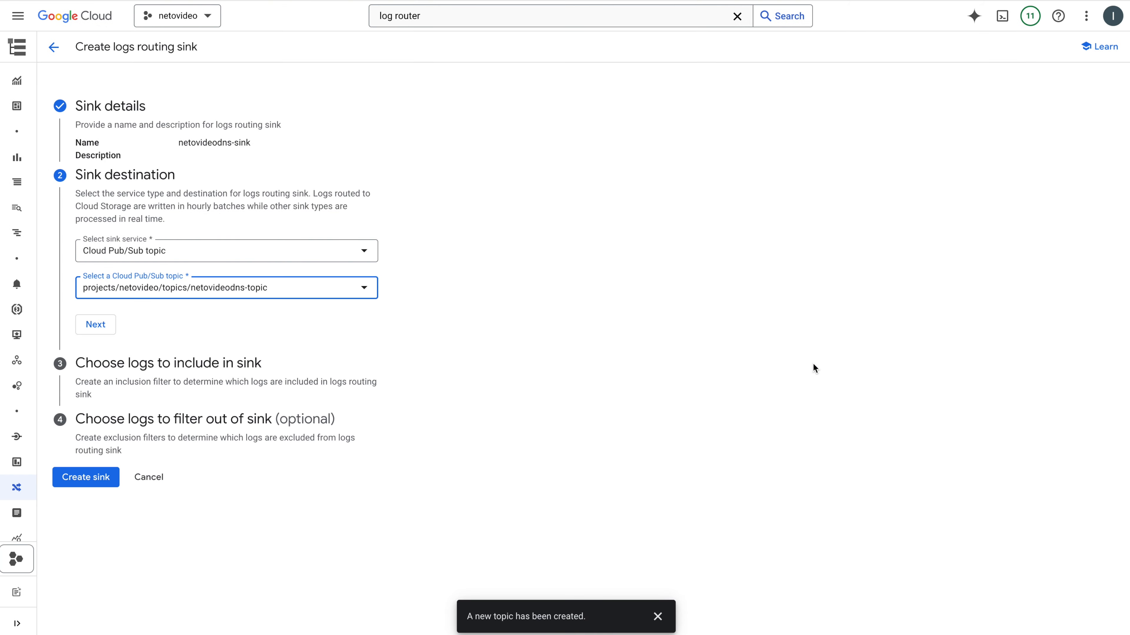
pyautogui.click(93, 324)
# Copy the inclusion filter resource.type="dns_query" from the sink section of the Netography DNS documentation
pyautogui.click(142, 398)
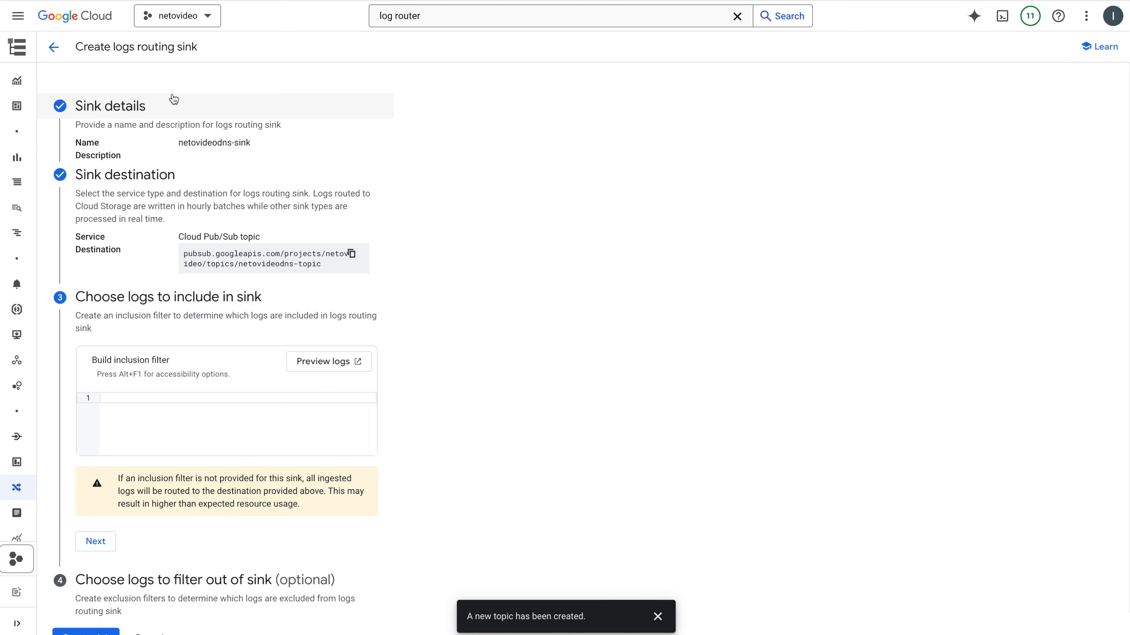
pyautogui.click(155, 0)
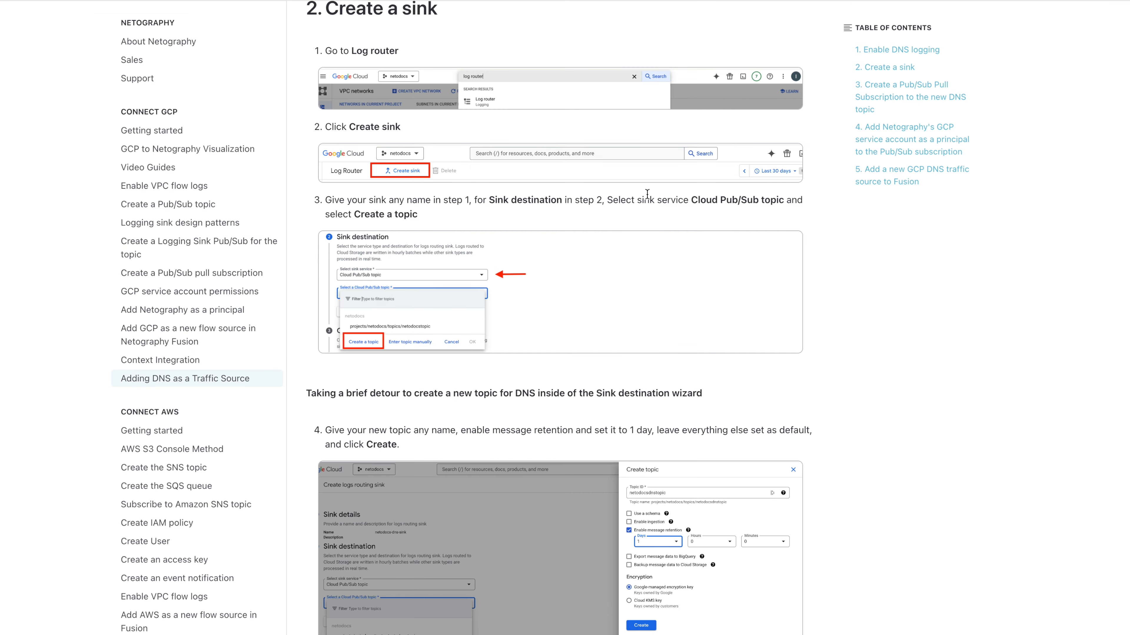
pyautogui.scroll(-5, 811, 288)
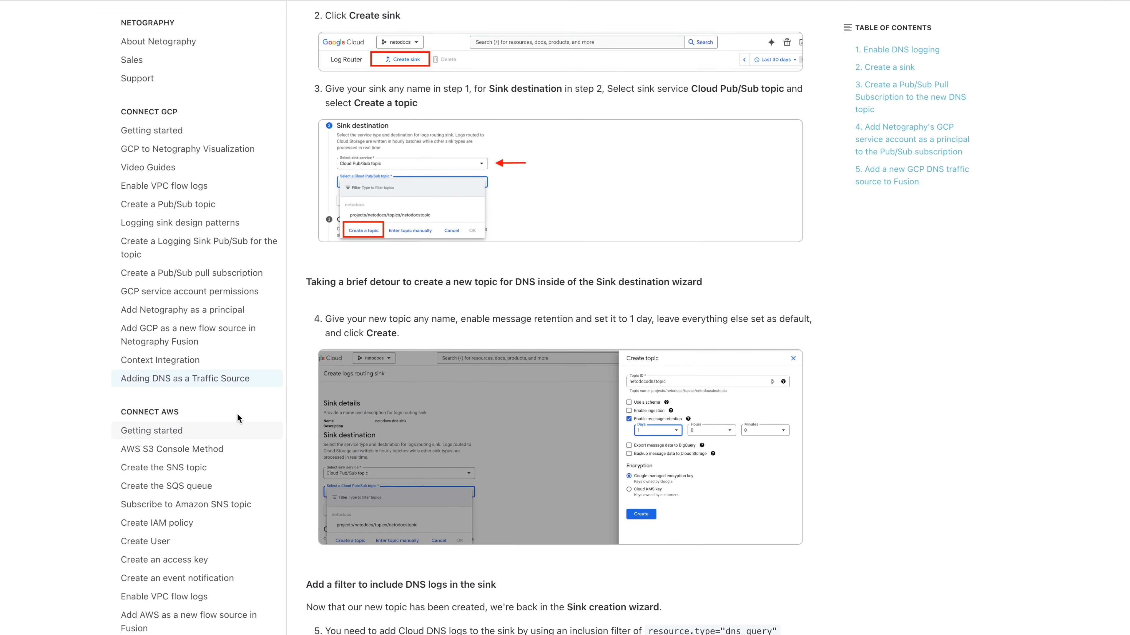
pyautogui.scroll(-1, 649, 308)
pyautogui.scroll(-10, 649, 307)
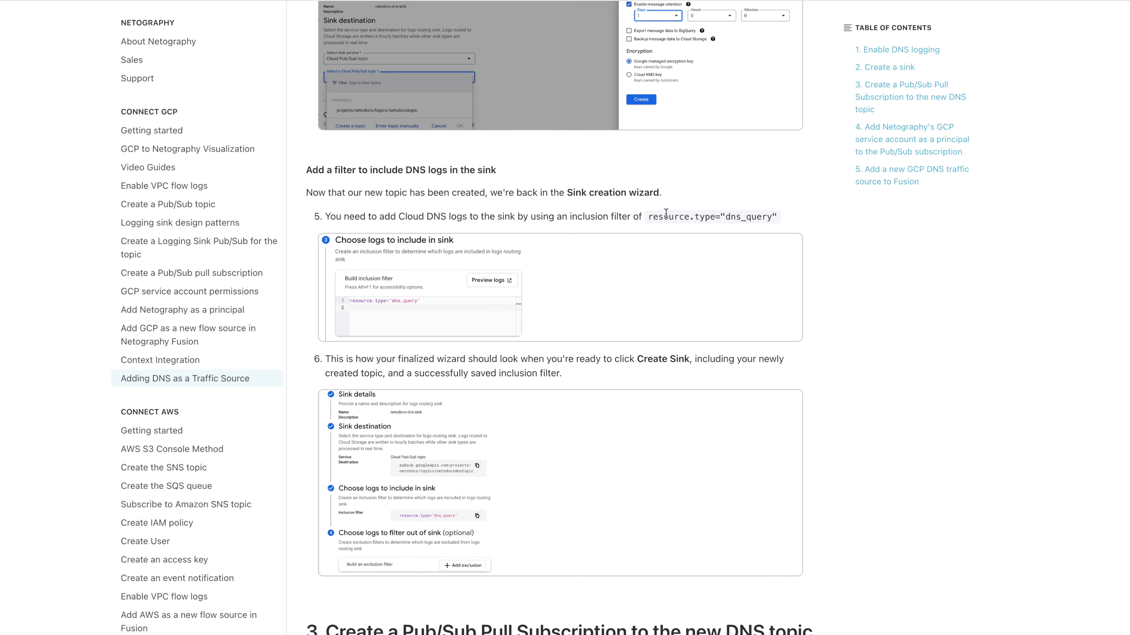
pyautogui.moveTo(647, 216); pyautogui.dragTo(778, 216)
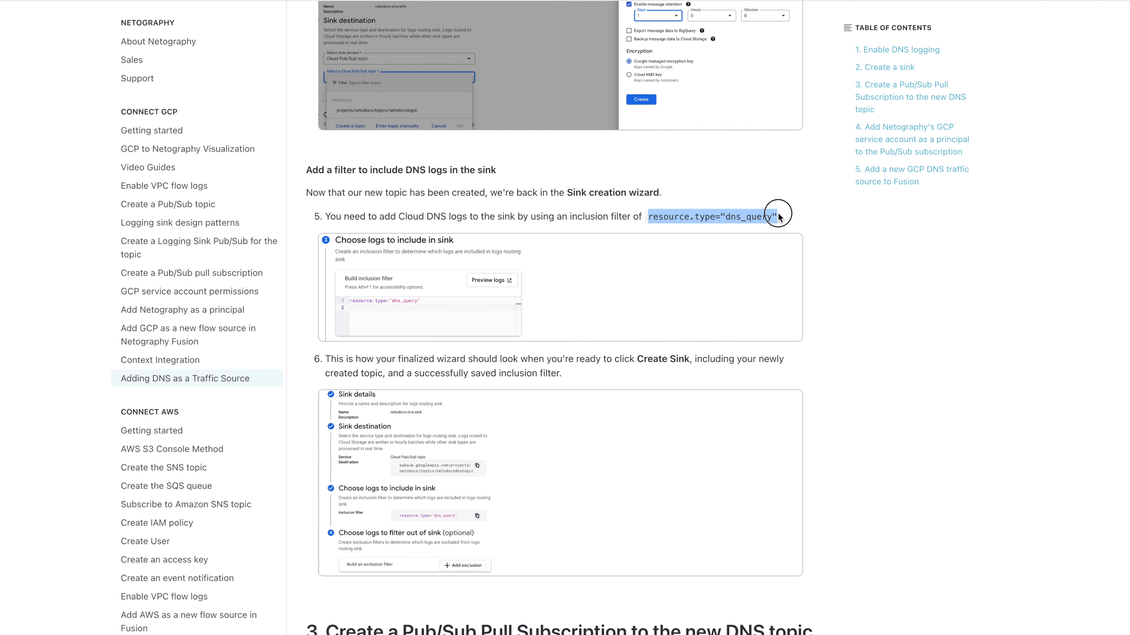
pyautogui.rightClick(761, 220)
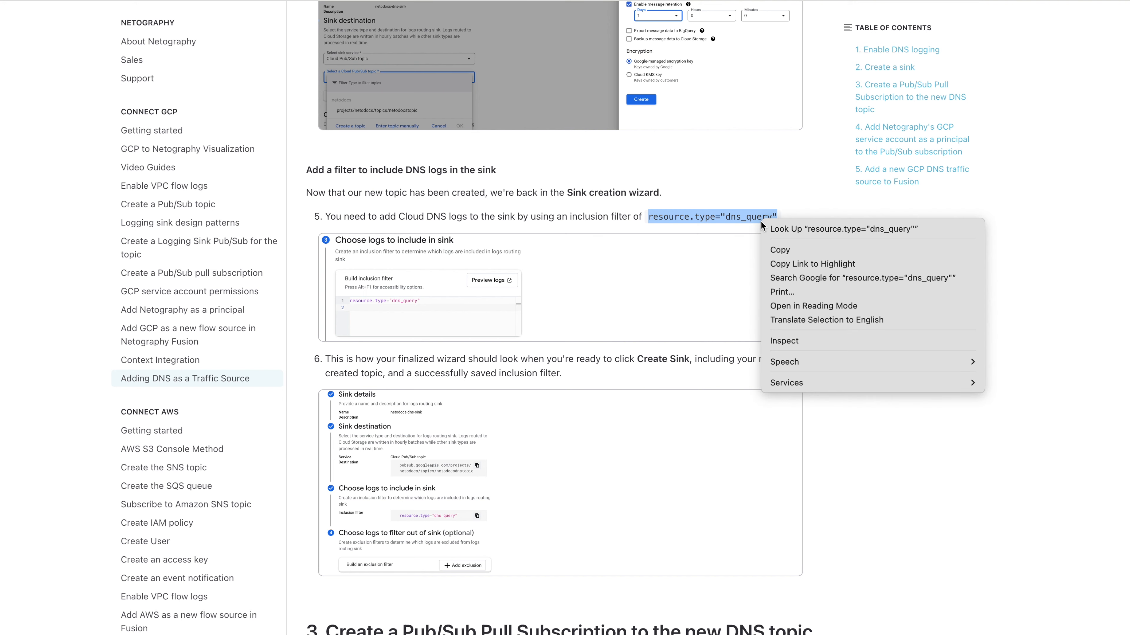
pyautogui.click(783, 250)
# Use resource.type="dns_query" as the sink's inclusion filter and create the sink without any exclusion filter
pyautogui.hotkey('ctrl', 'Tab')
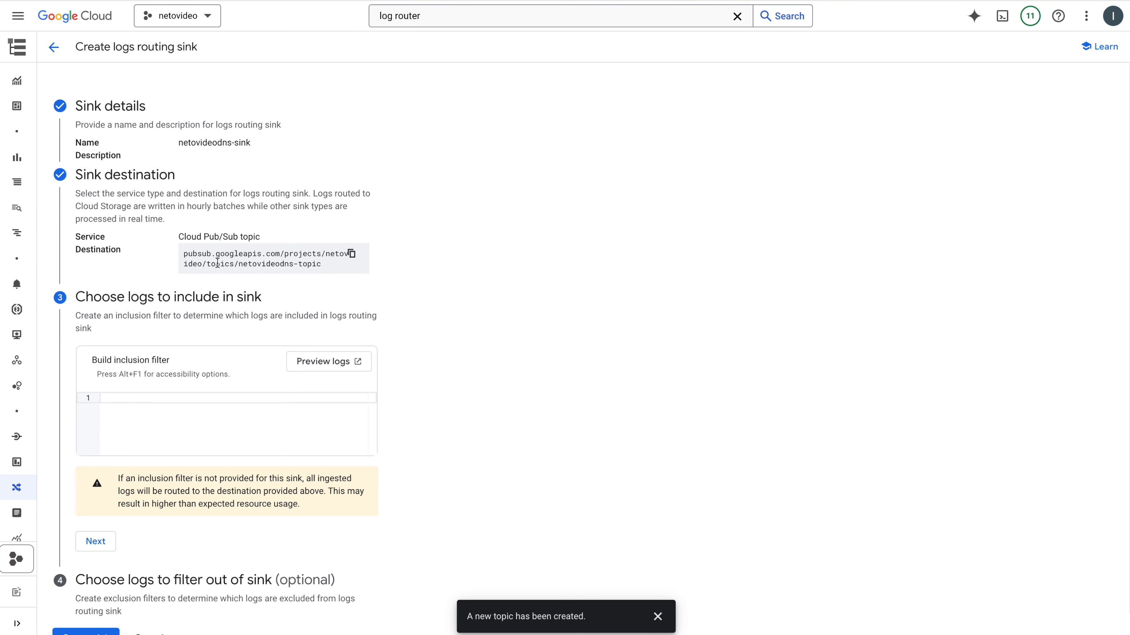
pyautogui.click(141, 399)
pyautogui.hotkey('ctrl', 'v')
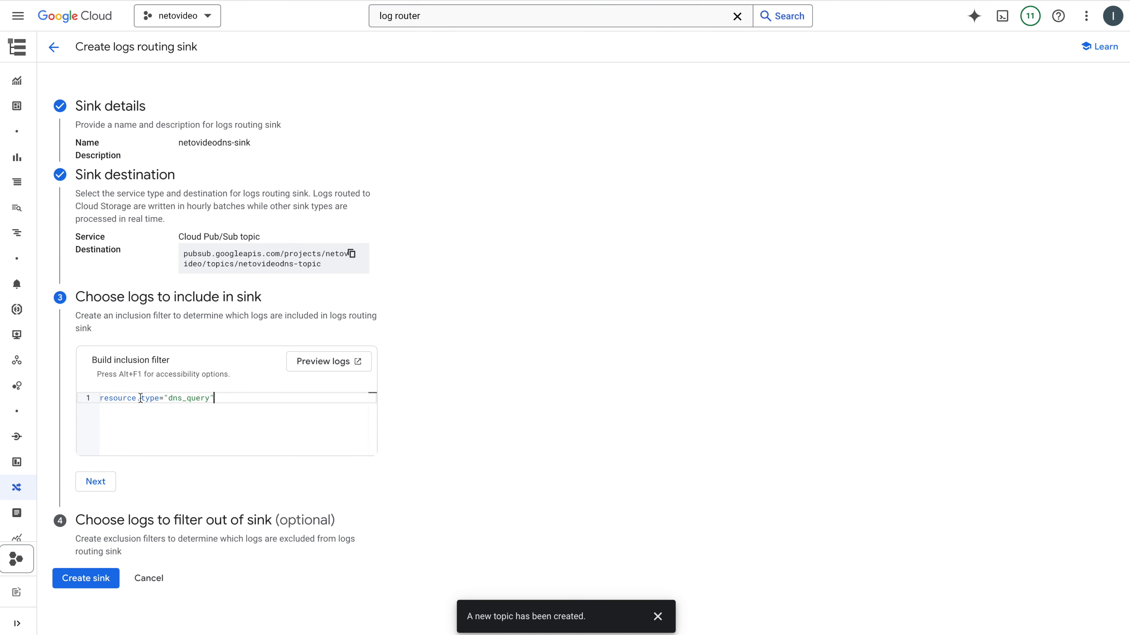
pyautogui.click(96, 482)
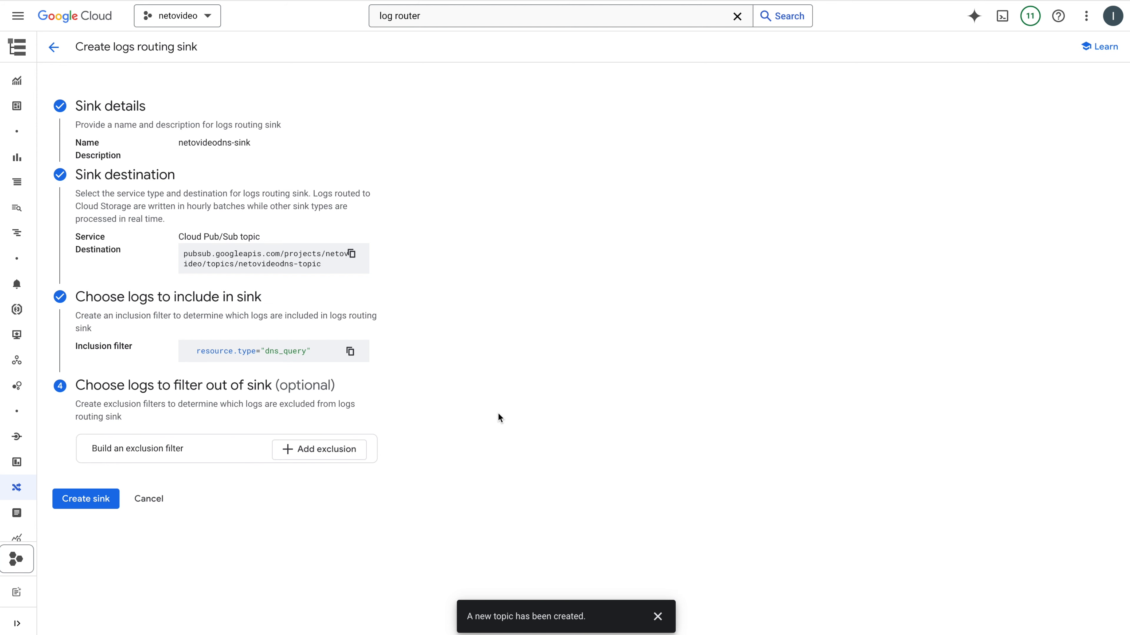
pyautogui.click(99, 496)
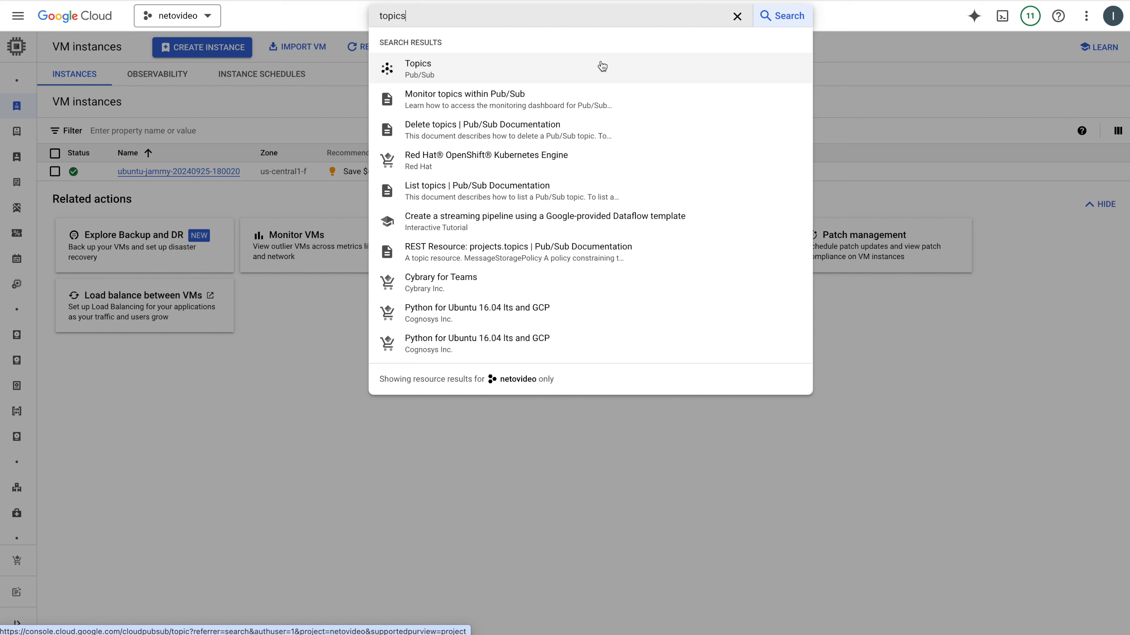
# Start a pull subscription for the Pub/Sub topic netovideodns-topic with ID netovideodns-subscription and message retention of 1 day
pyautogui.click(602, 66)
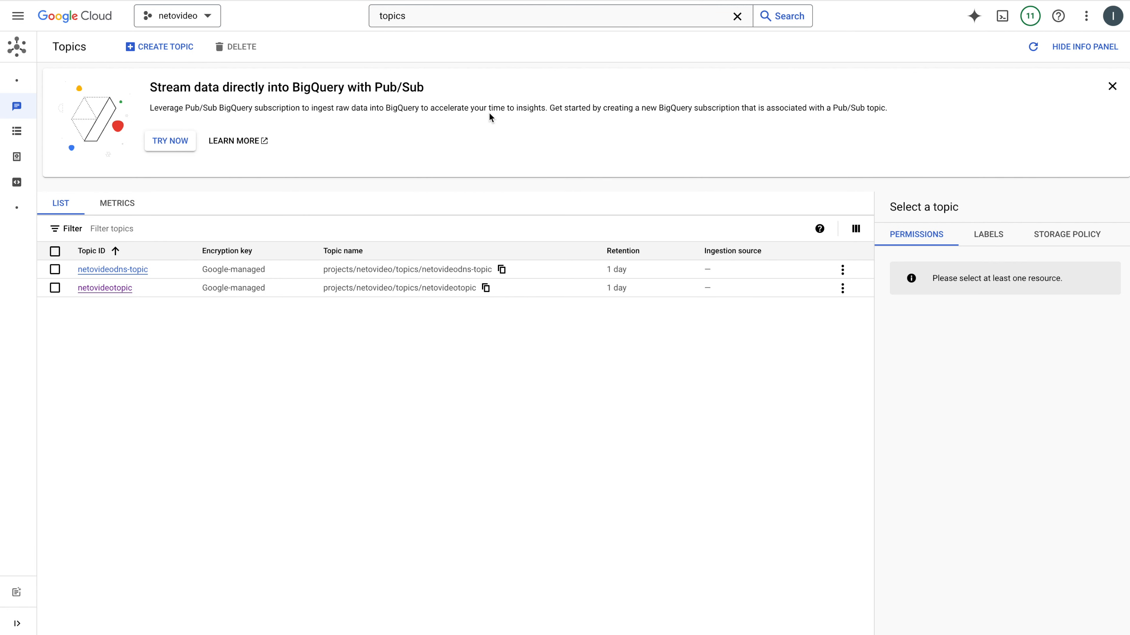
pyautogui.click(843, 270)
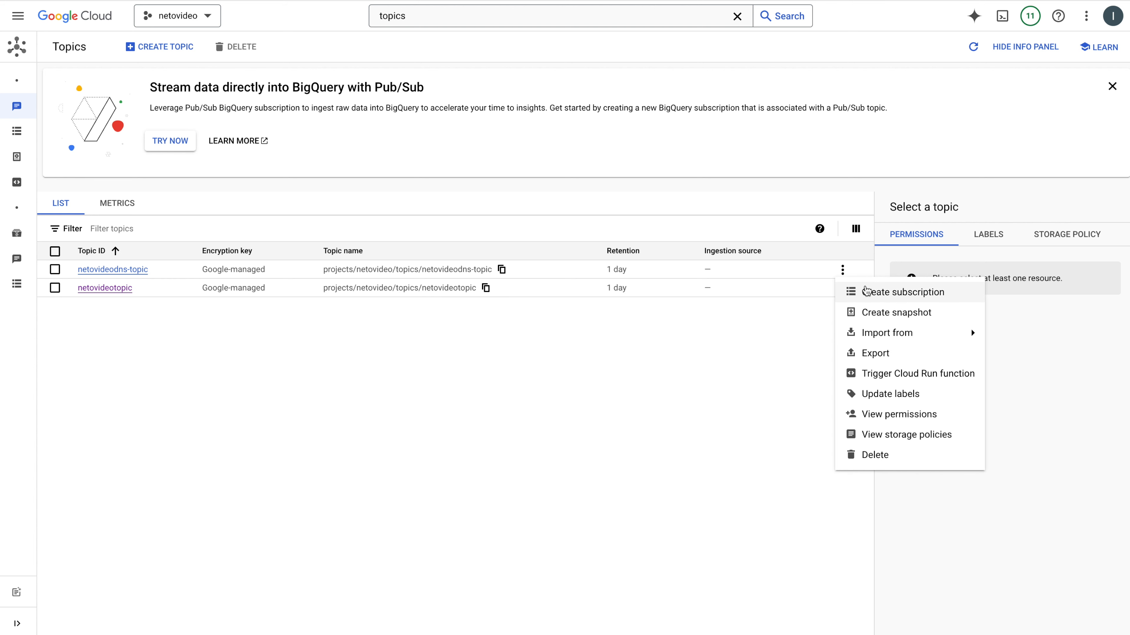
pyautogui.click(865, 291)
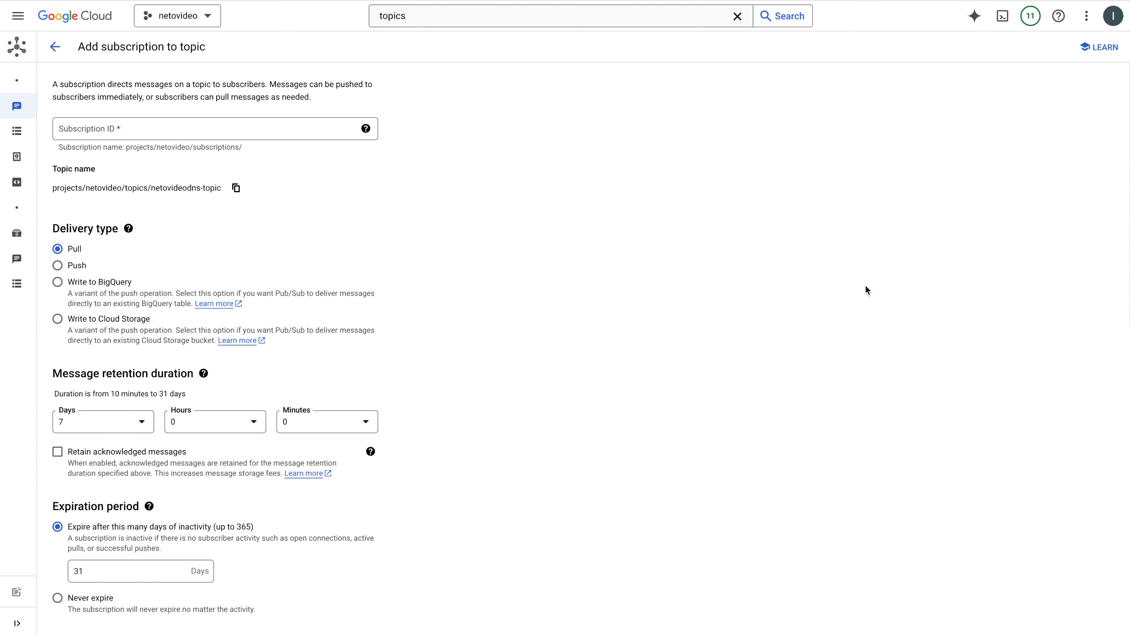
pyautogui.click(252, 126)
pyautogui.write('netovideodns-sub')
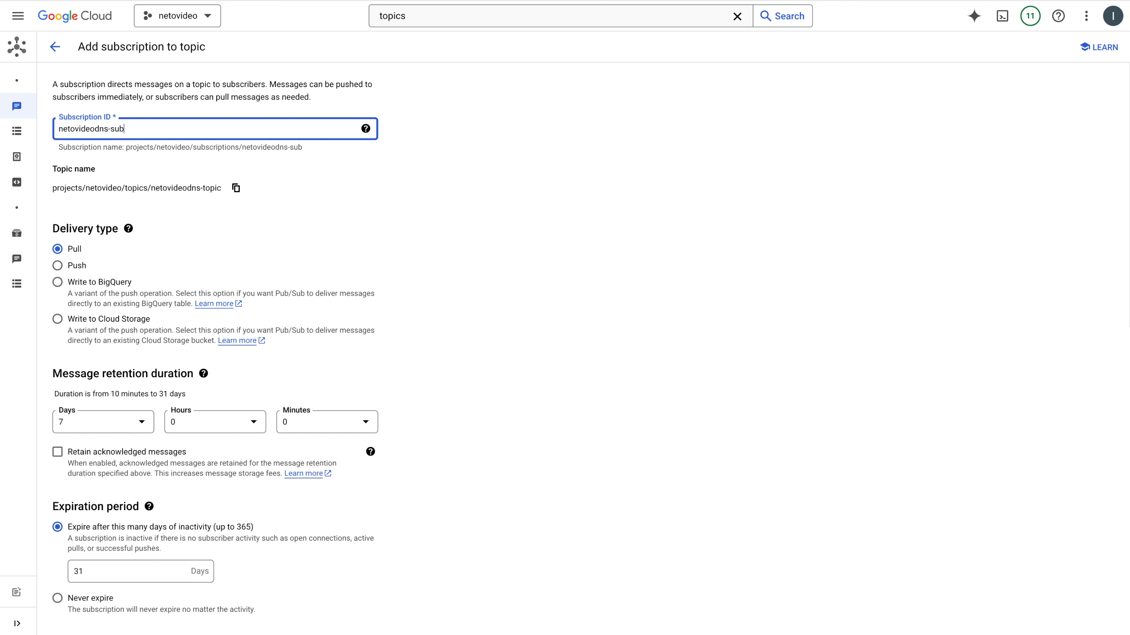
pyautogui.write('scription')
pyautogui.click(111, 424)
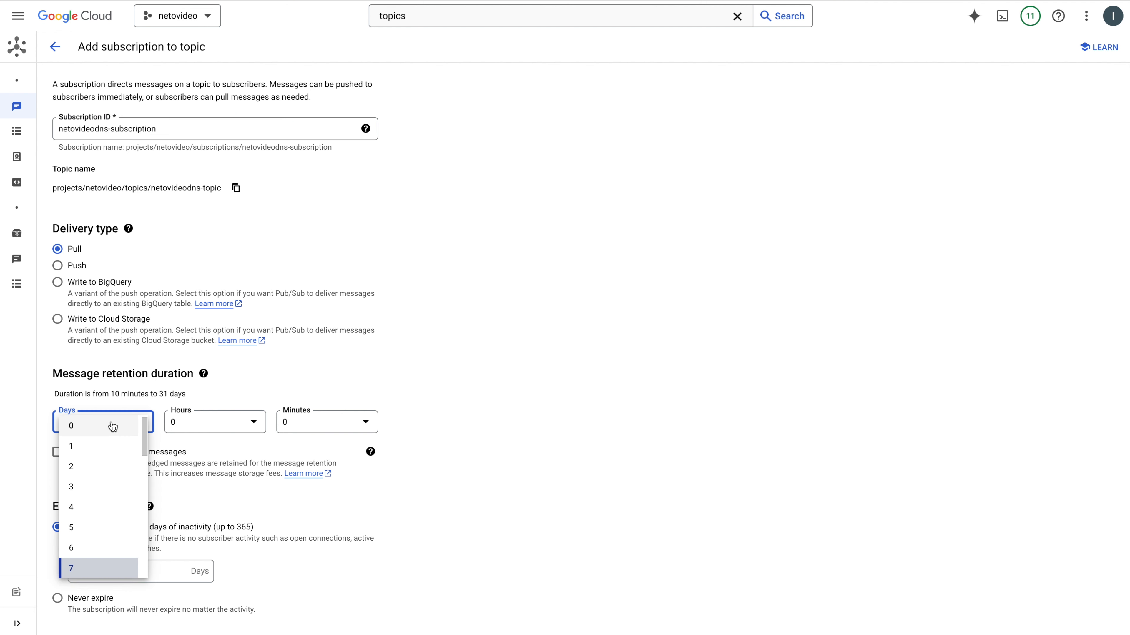
pyautogui.click(108, 446)
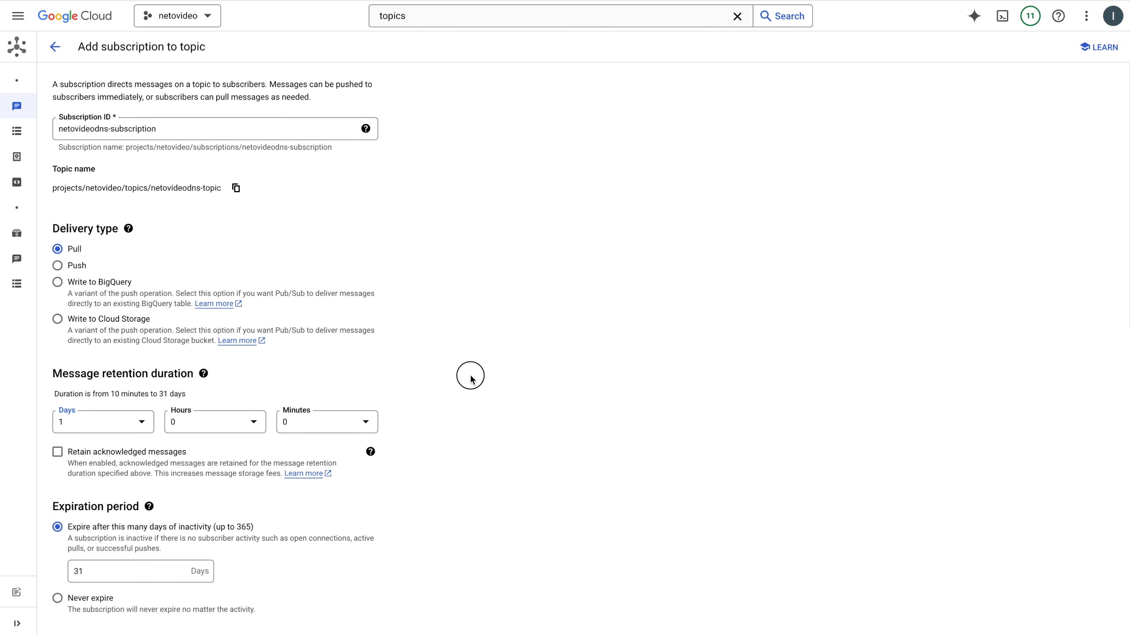
# Set the subscription's retry policy to retry after exponential backoff delay and create the subscription
pyautogui.scroll(-1, 470, 374)
pyautogui.scroll(-12, 470, 376)
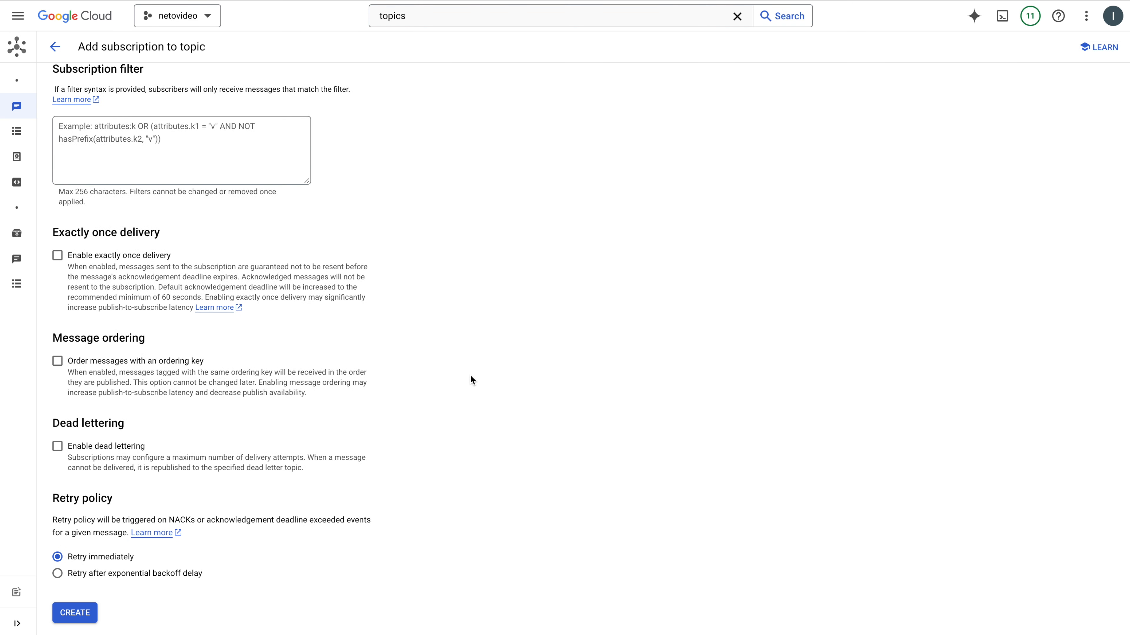
pyautogui.click(57, 574)
pyautogui.scroll(-1, 376, 473)
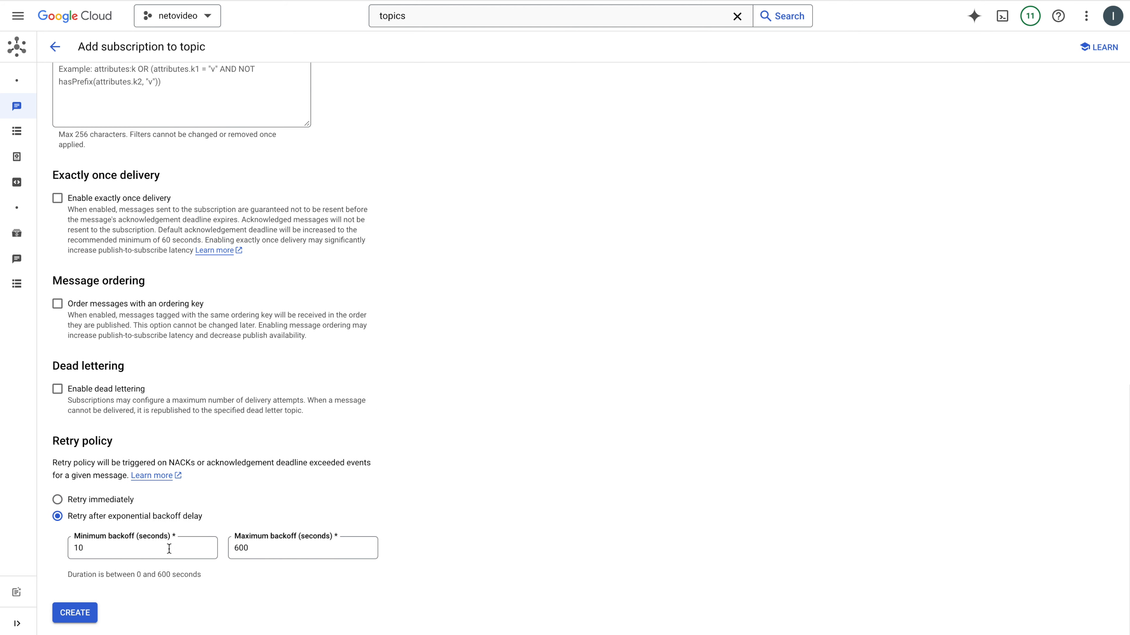
pyautogui.scroll(15, 328, 361)
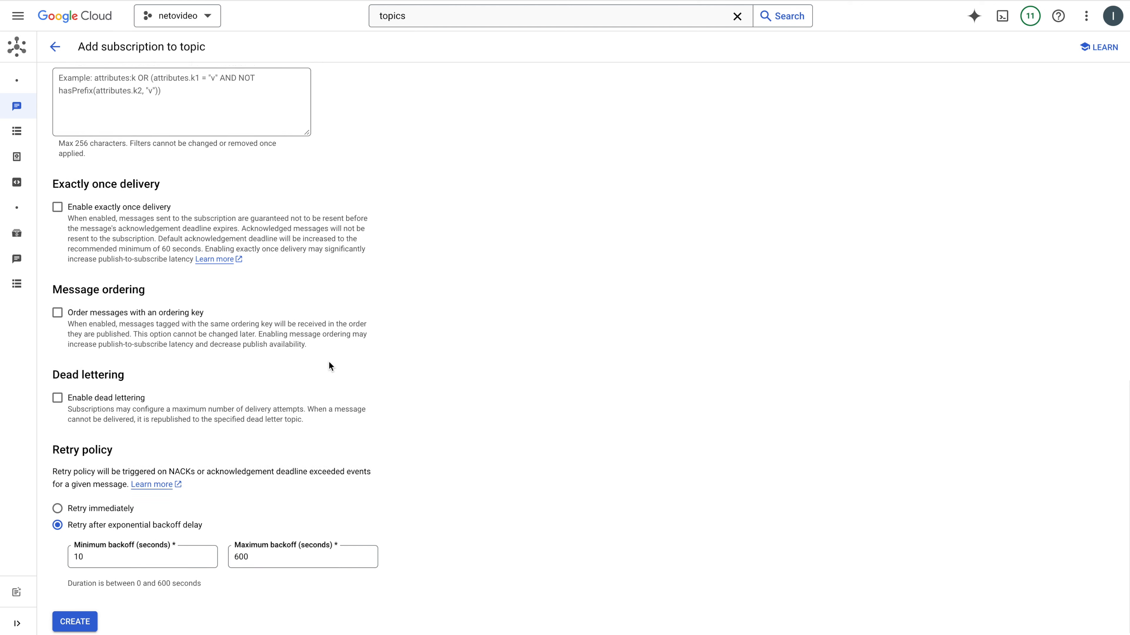
pyautogui.scroll(-15, 328, 362)
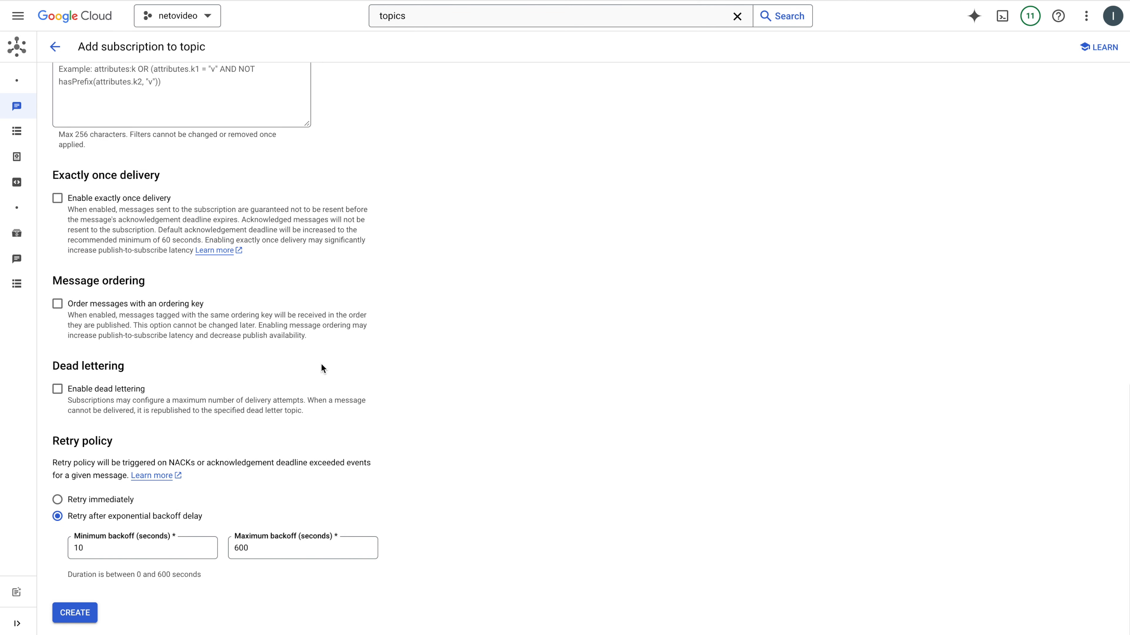
pyautogui.click(79, 613)
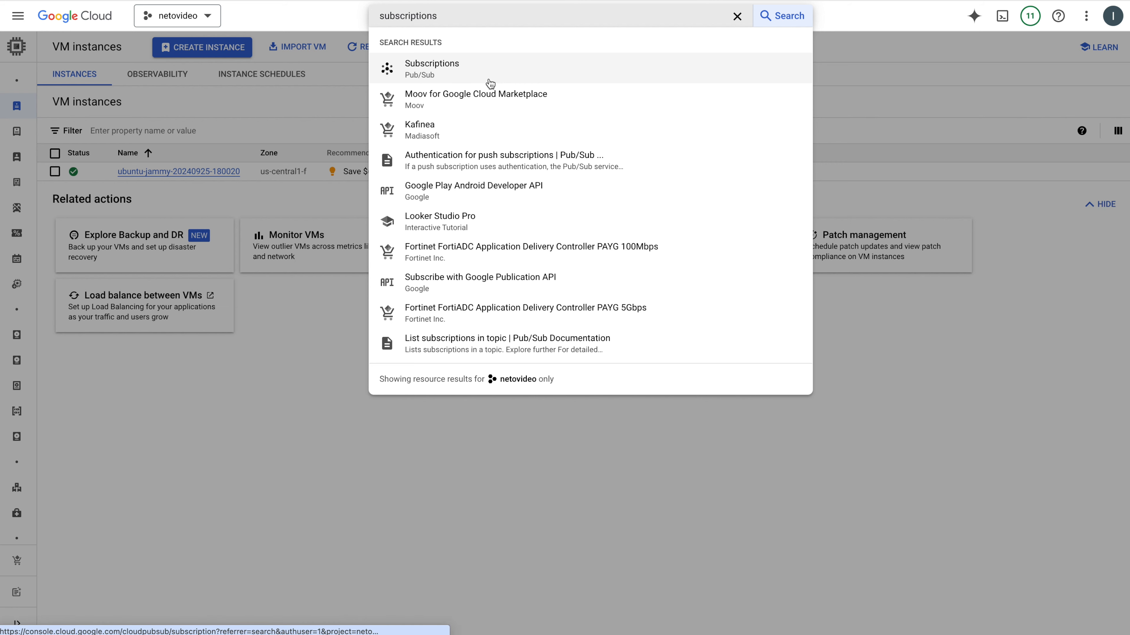
# Open netovideodns-subscription from the Pub/Sub subscriptions and start adding a principal to it
pyautogui.click(489, 81)
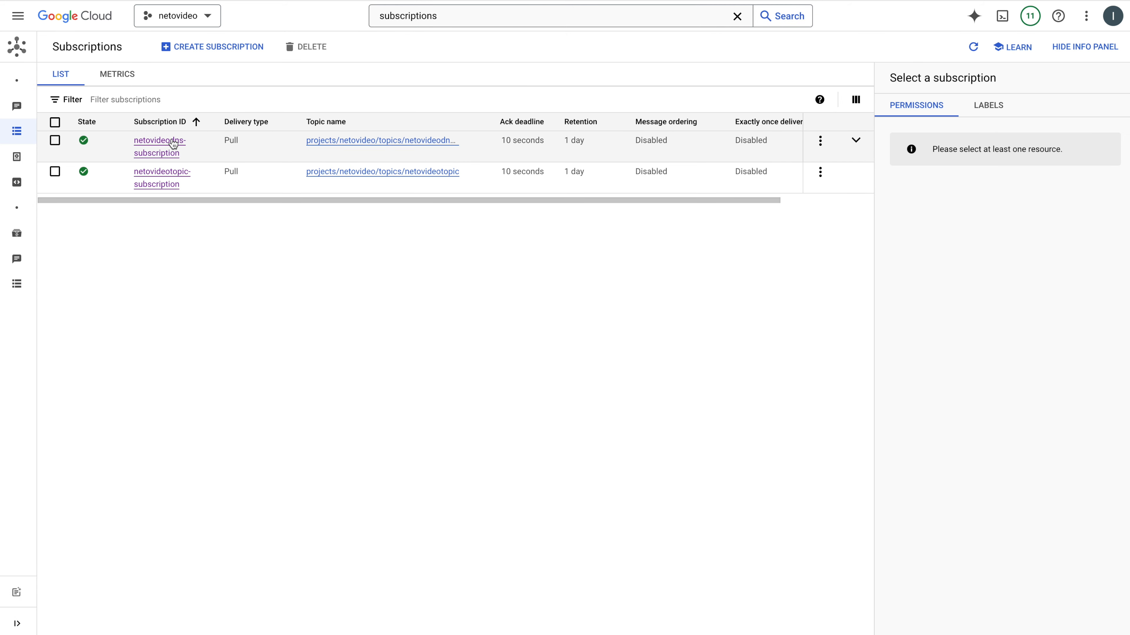
pyautogui.click(168, 147)
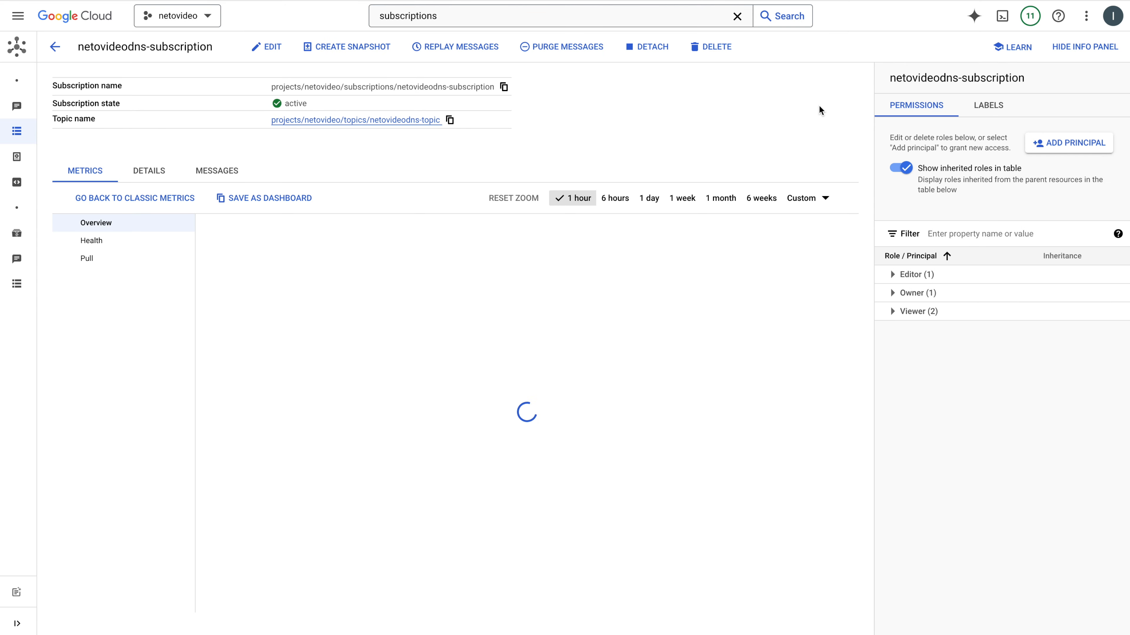
pyautogui.click(1060, 144)
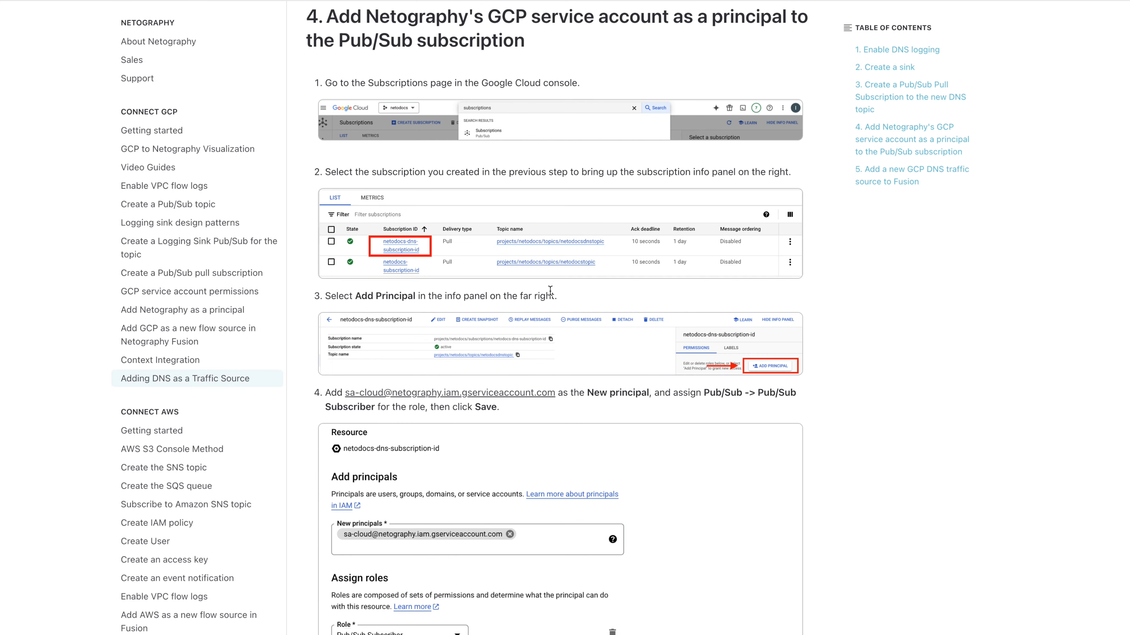
# Copy Netography's service account e-mail from the add-principal section of the Netography DNS documentation
pyautogui.scroll(-2, 551, 292)
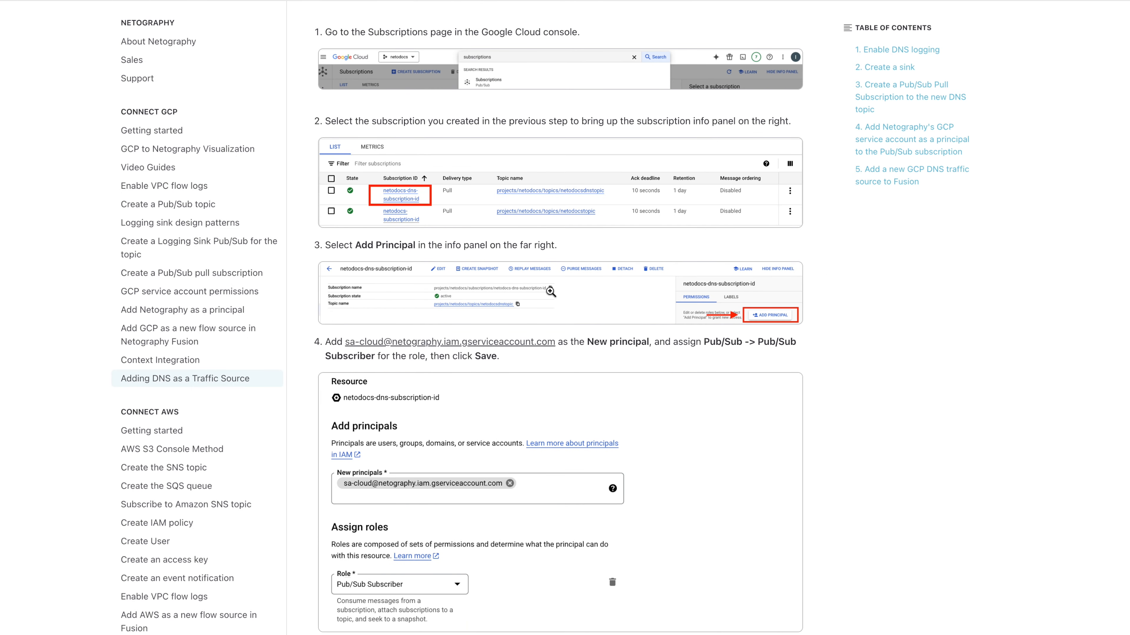
pyautogui.rightClick(463, 347)
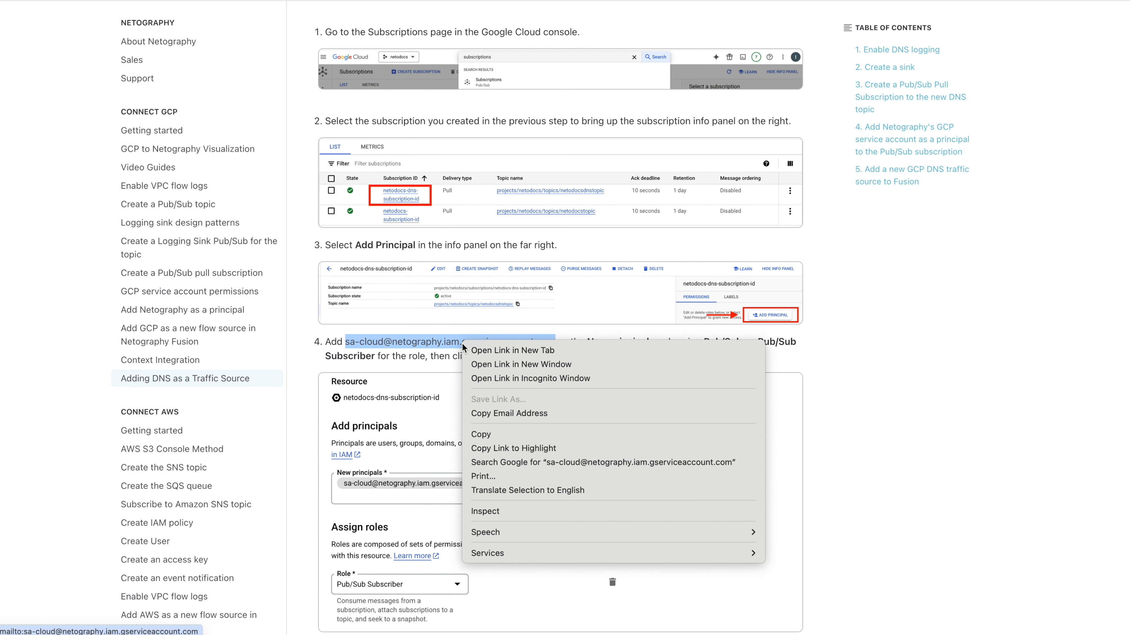
pyautogui.click(489, 414)
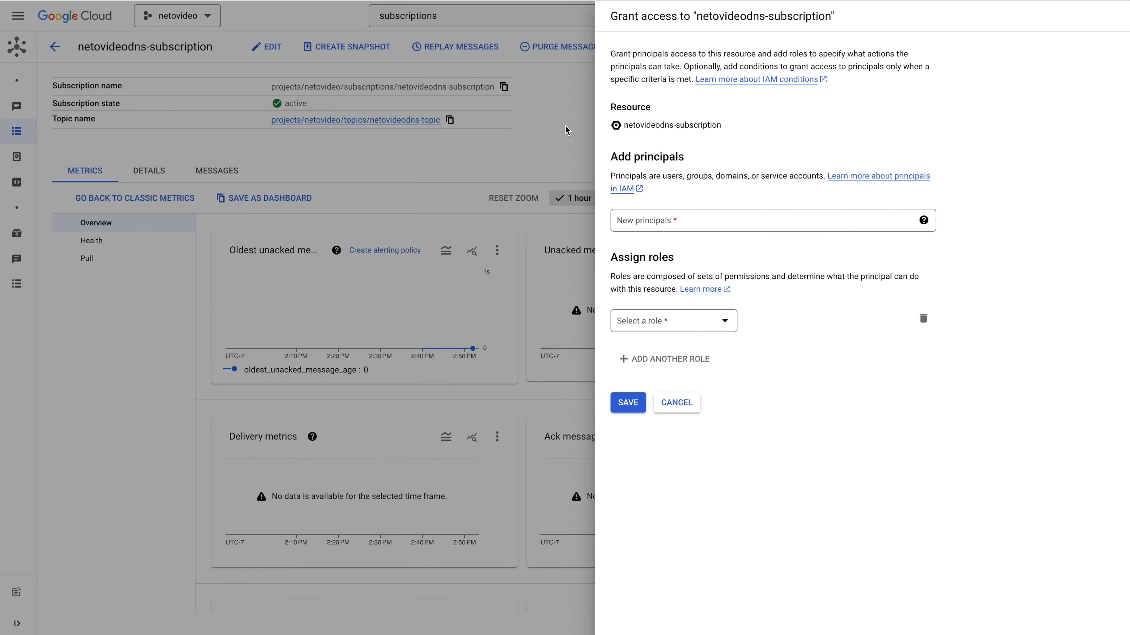
# Add the copied service account as a new principal on netovideodns-subscription with the Pub/Sub Subscriber role and save the access grant
pyautogui.click(663, 225)
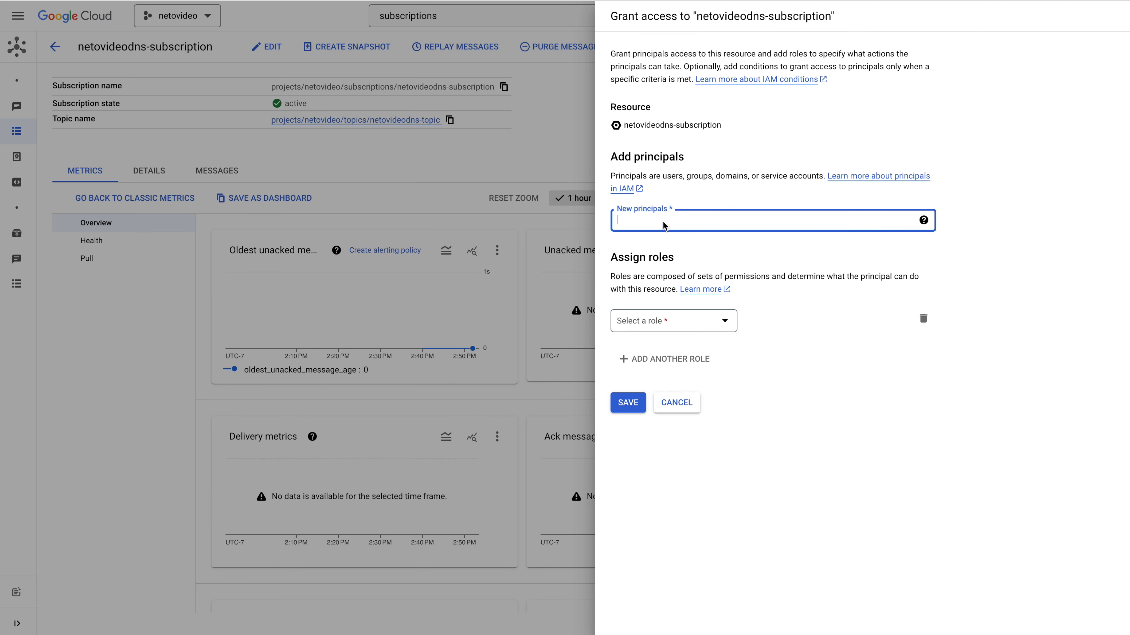
pyautogui.hotkey('ctrl', 'v')
pyautogui.click(717, 322)
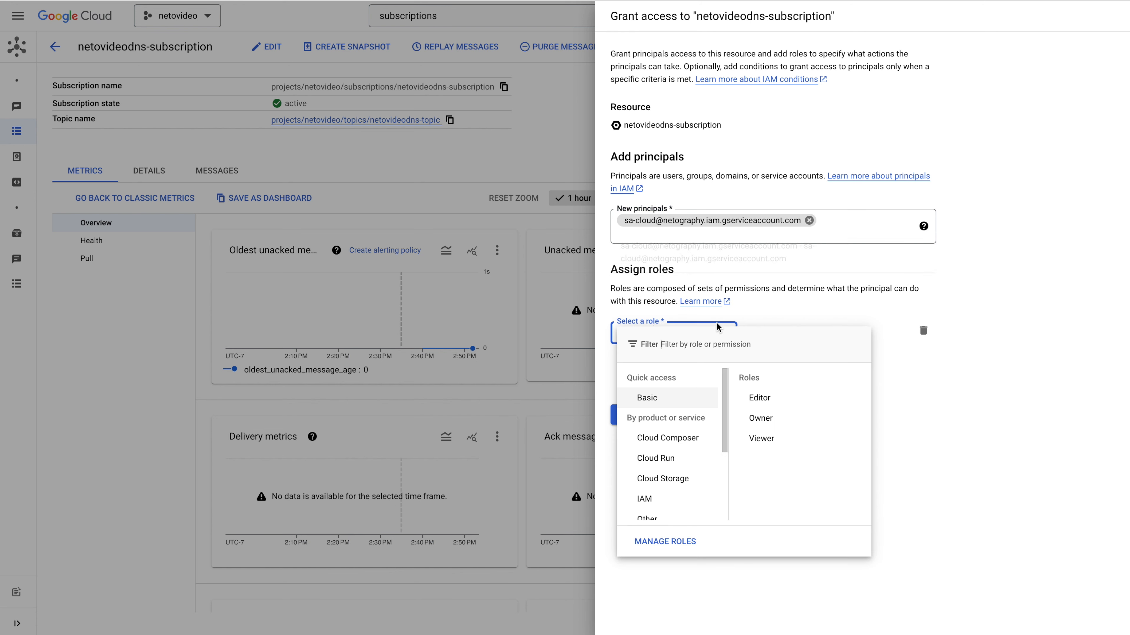
pyautogui.write('pub/sub')
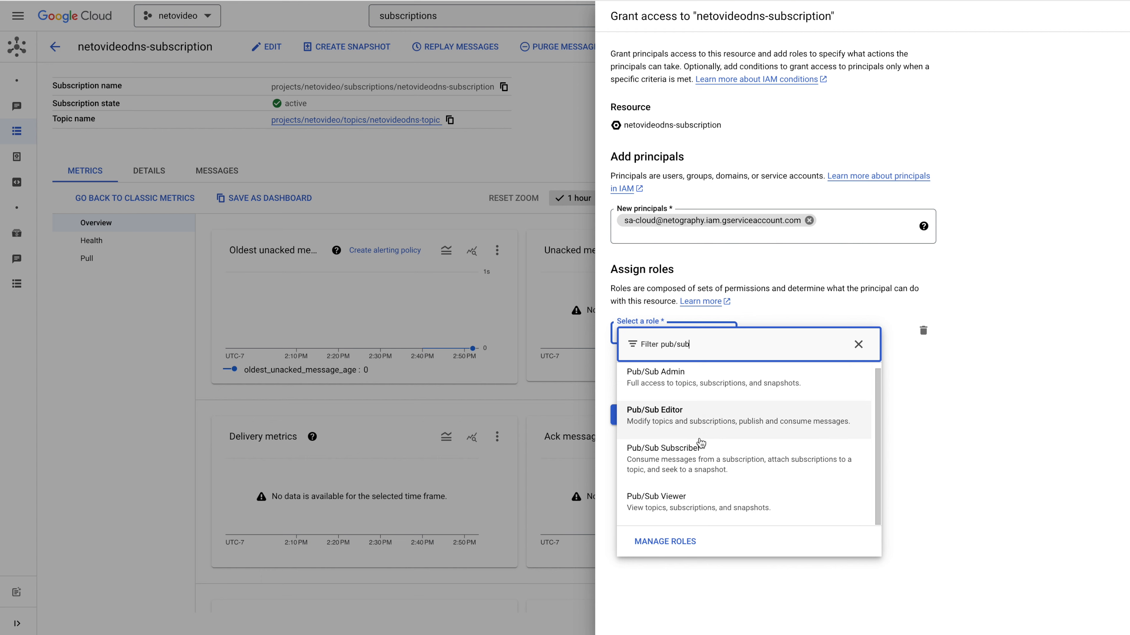
pyautogui.click(700, 454)
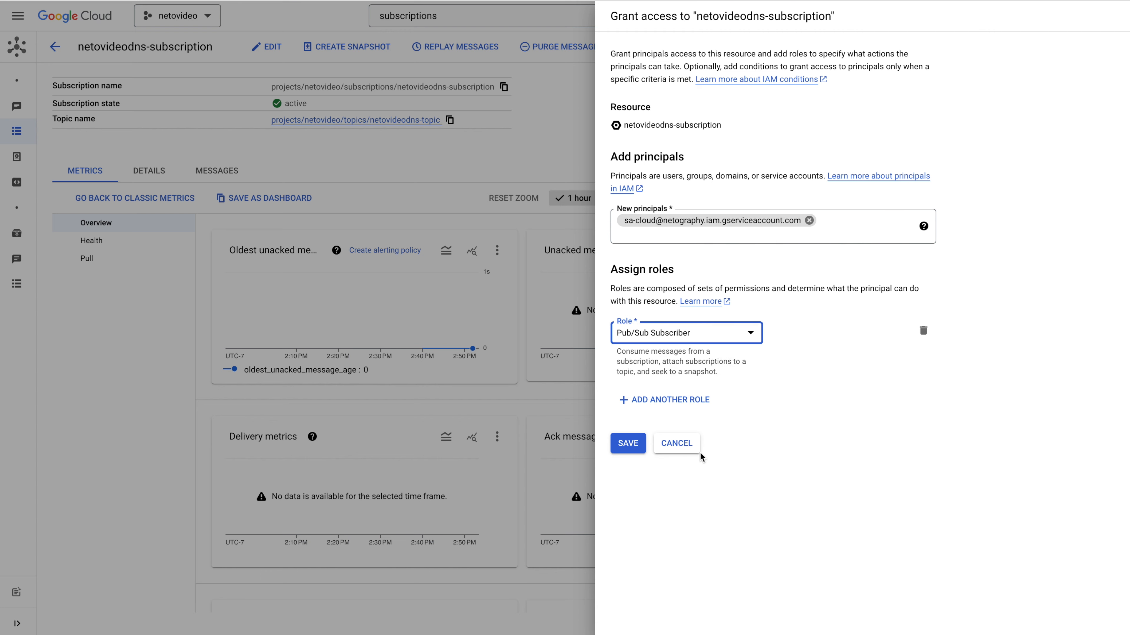
pyautogui.click(626, 445)
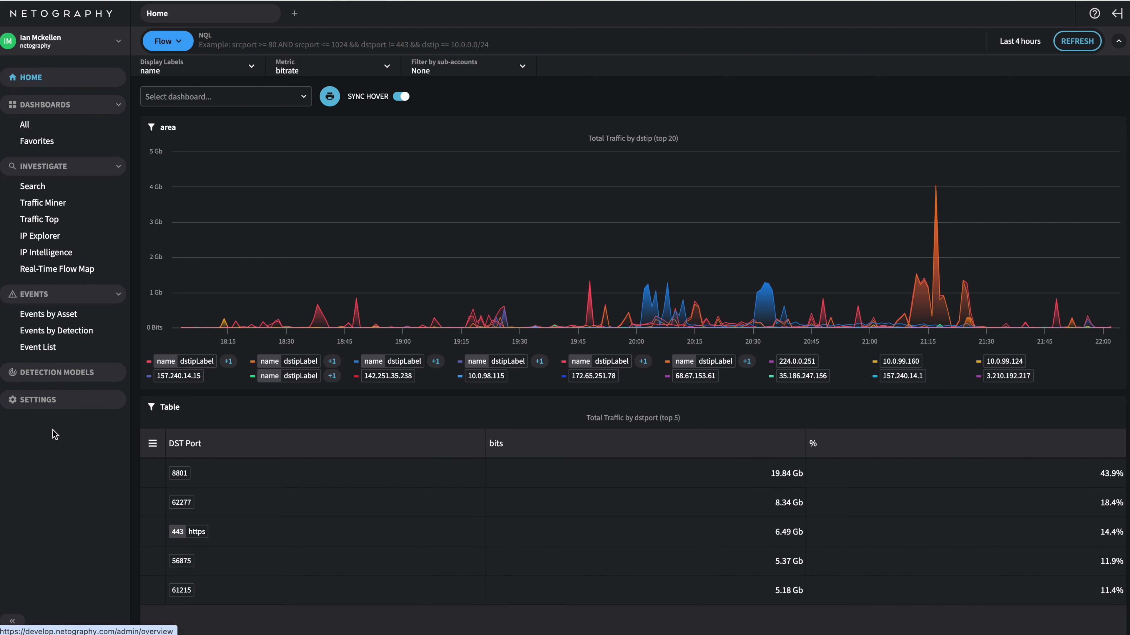
# In Netography's traffic source settings, start adding a GCP DNS source and name it netovideodns
pyautogui.click(59, 409)
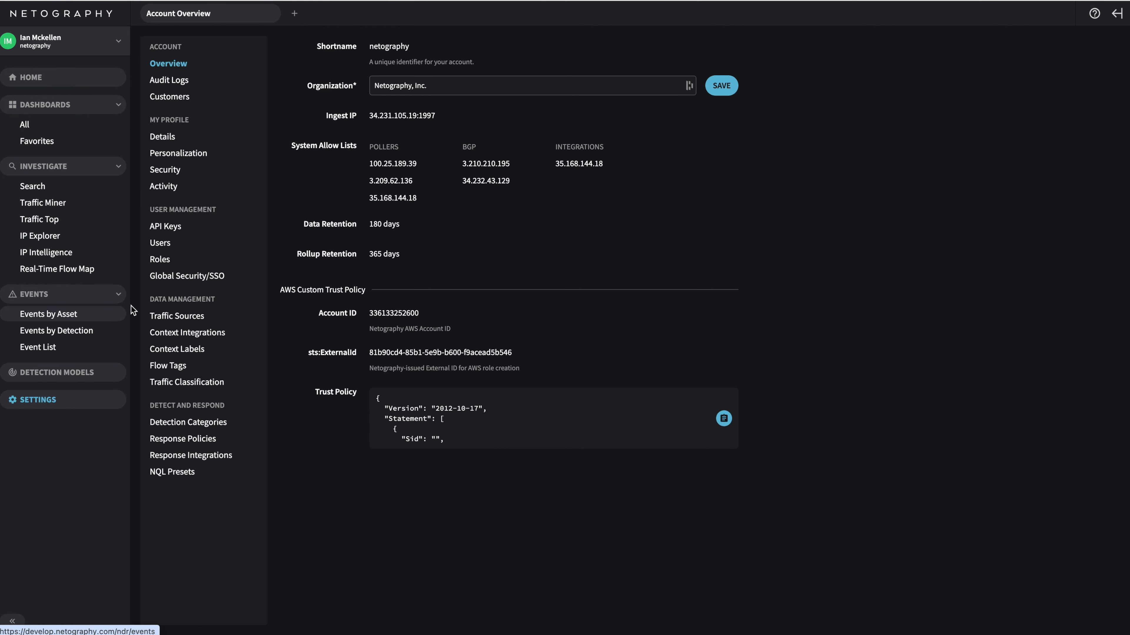
pyautogui.click(170, 317)
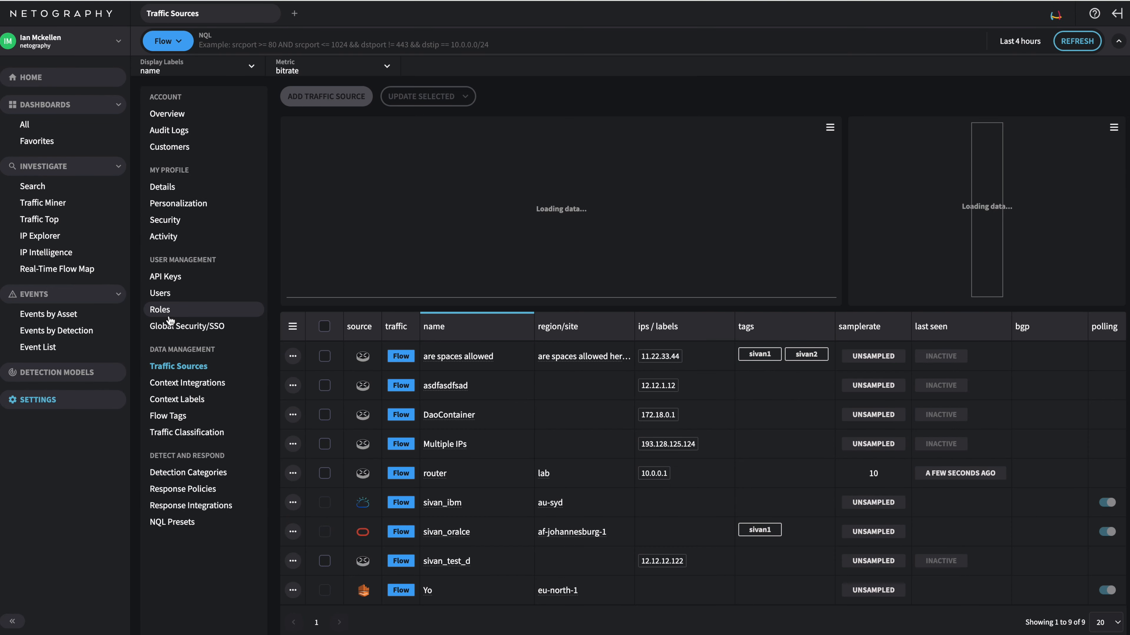
pyautogui.click(337, 97)
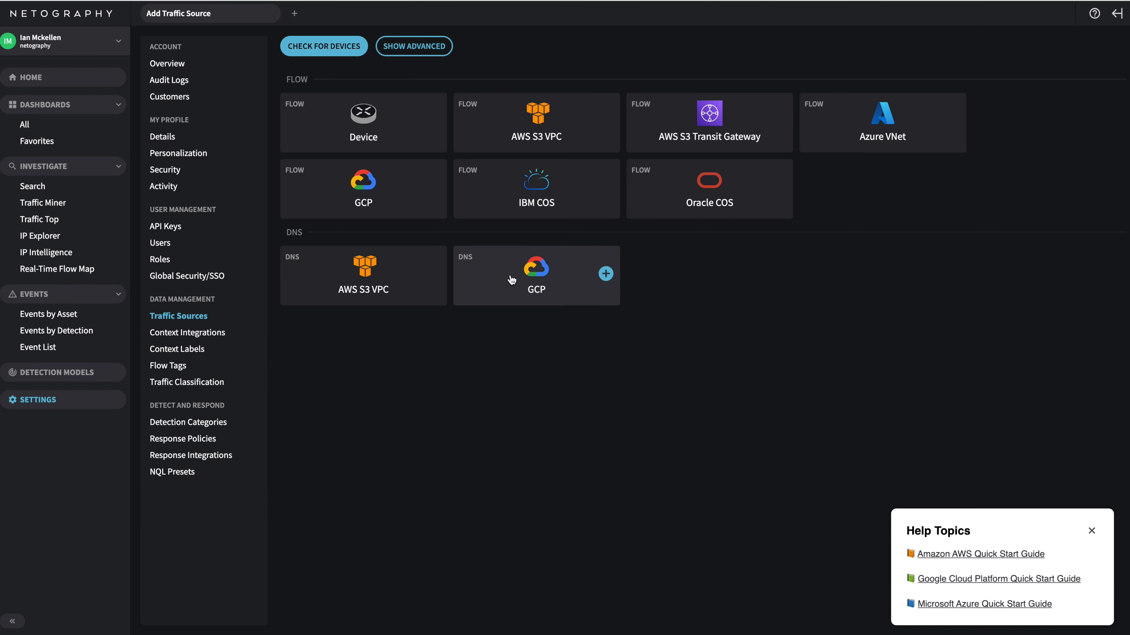
pyautogui.click(511, 279)
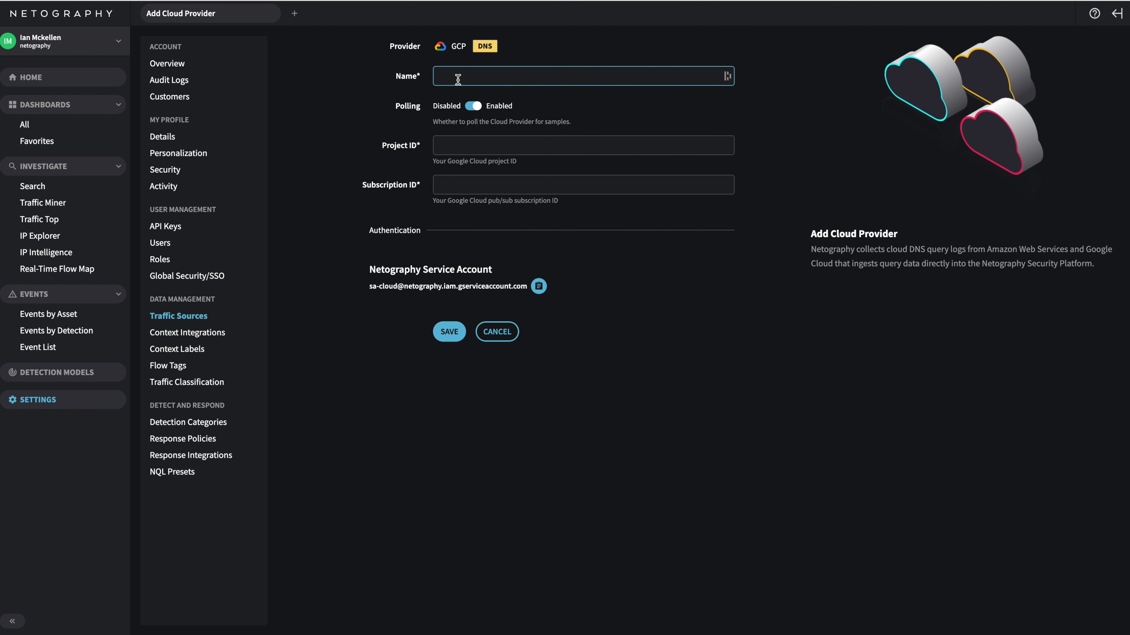
pyautogui.write('netovid')
pyautogui.press('BackSpace')
pyautogui.write('vide')
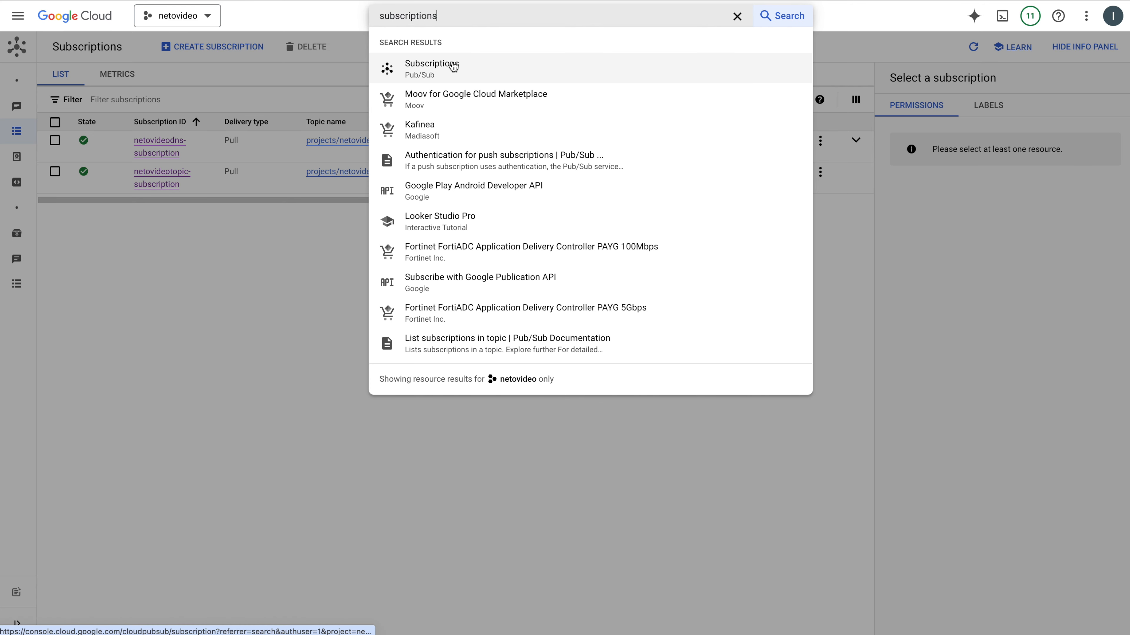
# Copy the subscription ID netovideodns-subscription from Google Cloud into the Subscription ID of the new Netography source
pyautogui.click(451, 65)
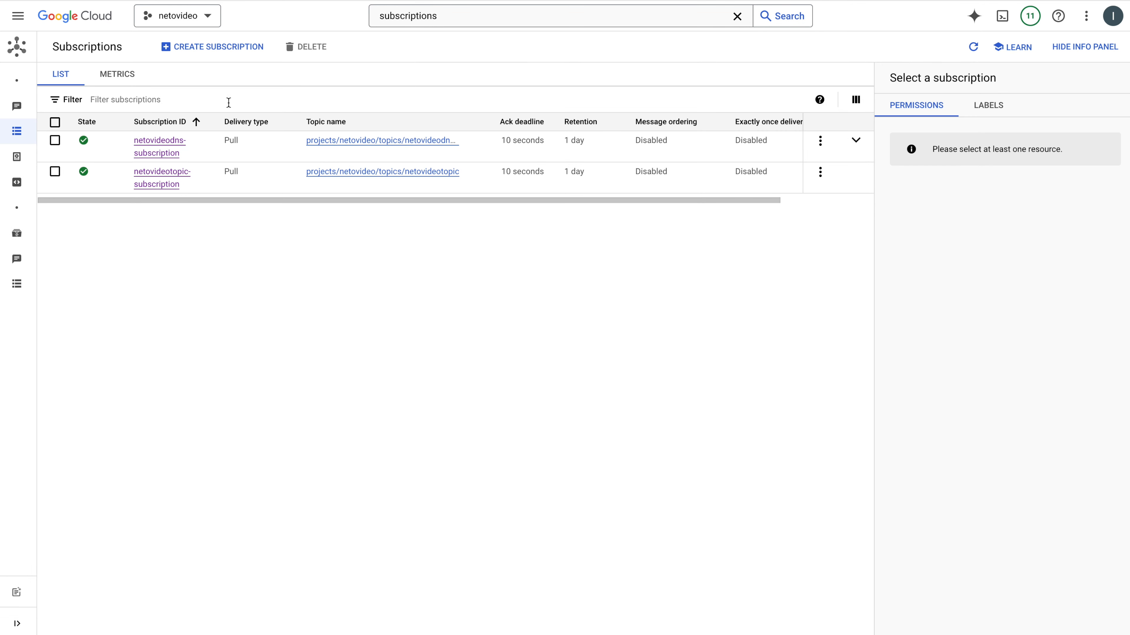
pyautogui.rightClick(164, 150)
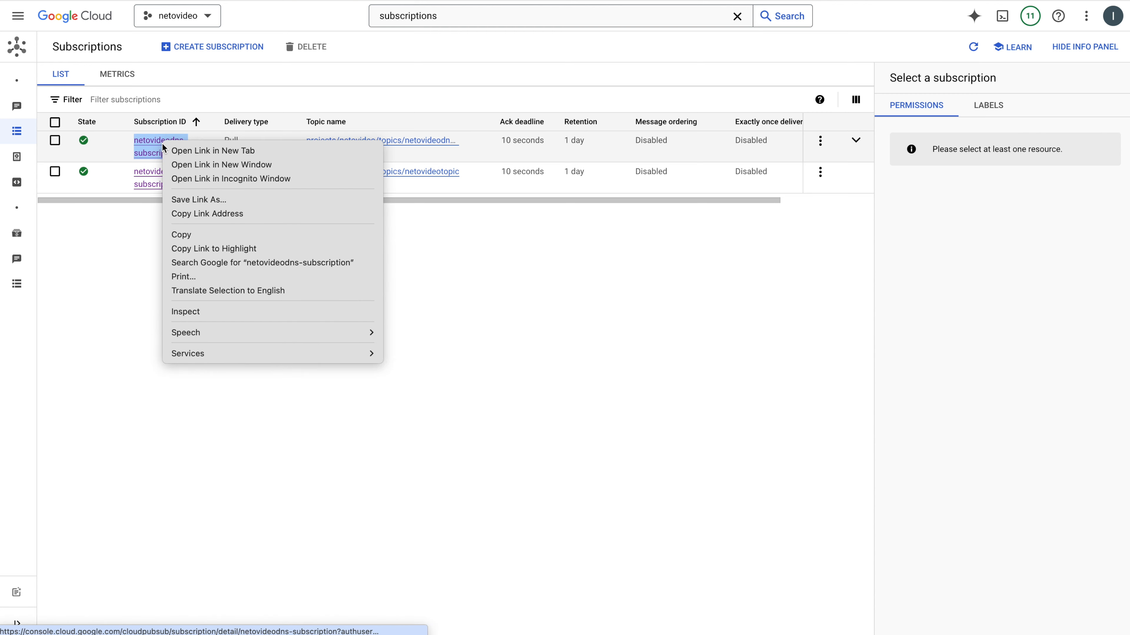
pyautogui.click(189, 235)
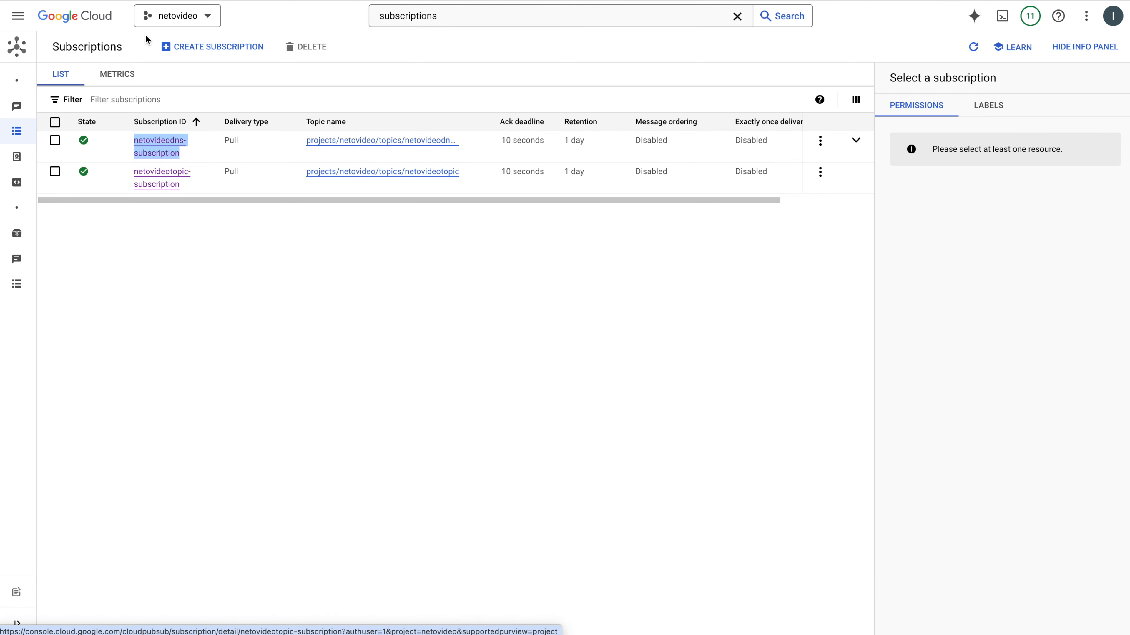
pyautogui.click(139, 1)
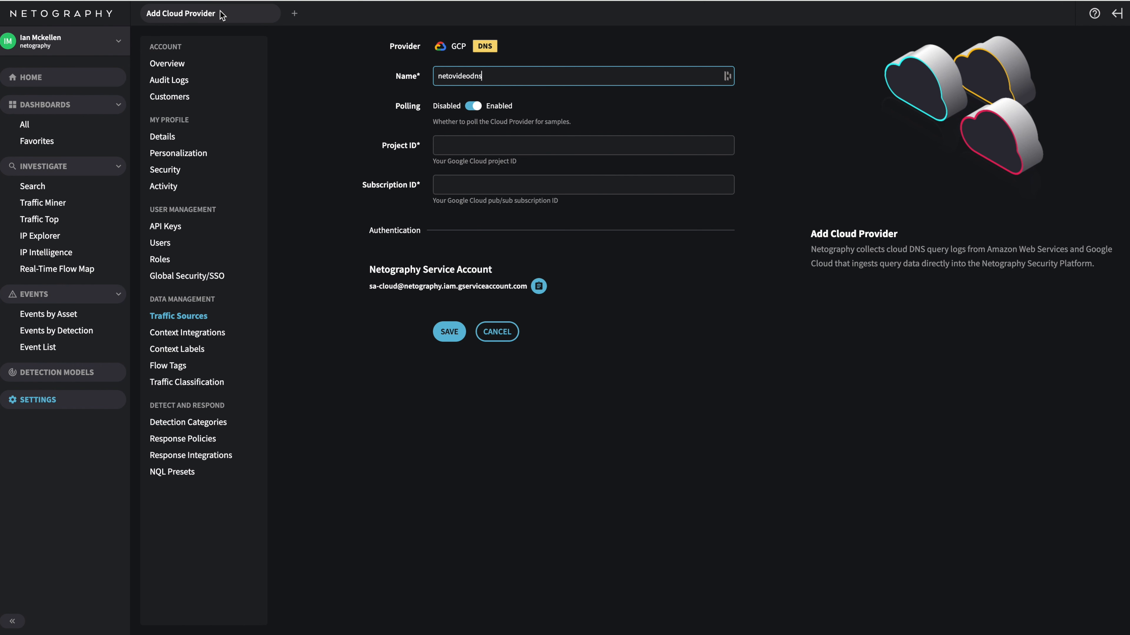
pyautogui.click(462, 182)
pyautogui.hotkey('ctrl', 'v')
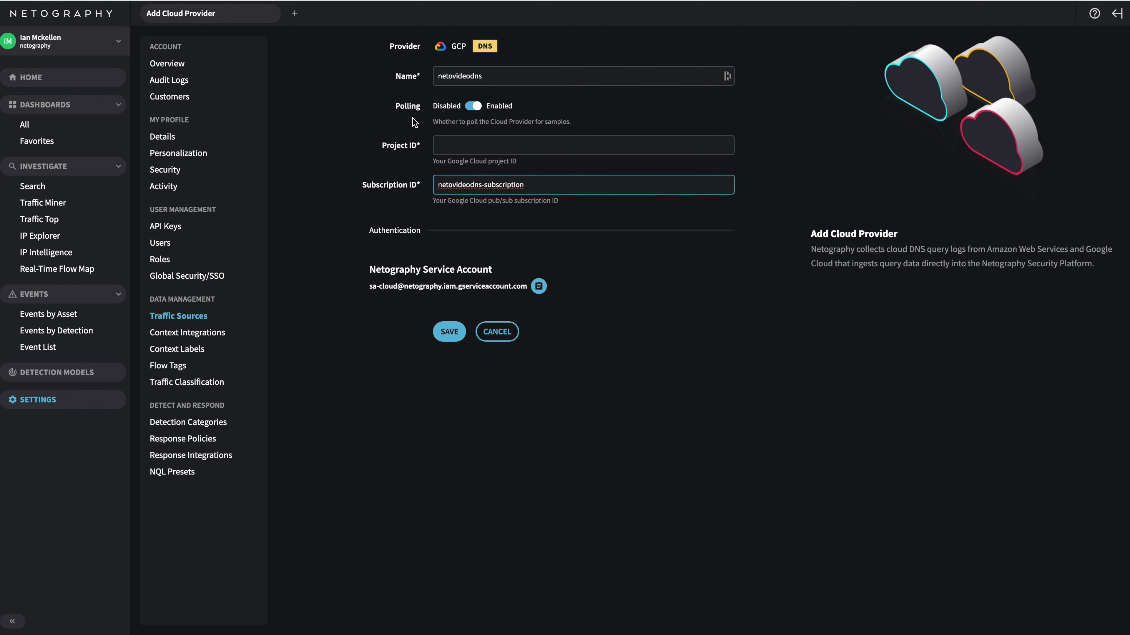
# Copy the project ID netovideo from Google Cloud's project list into the Netography source's Project ID and save the source
pyautogui.click(135, 1)
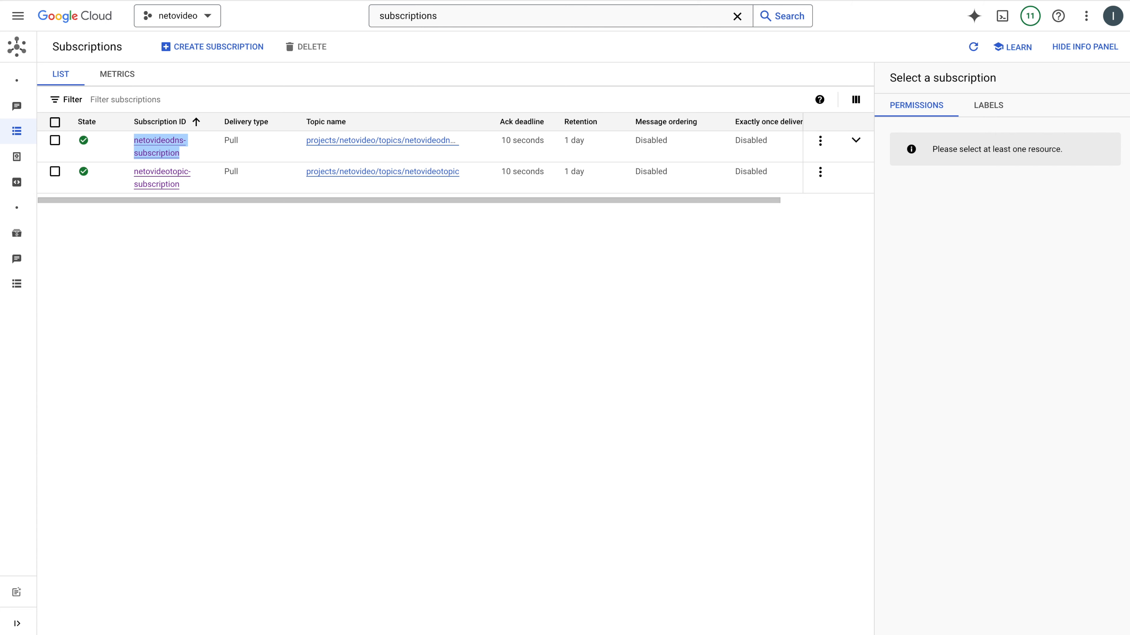
pyautogui.click(198, 20)
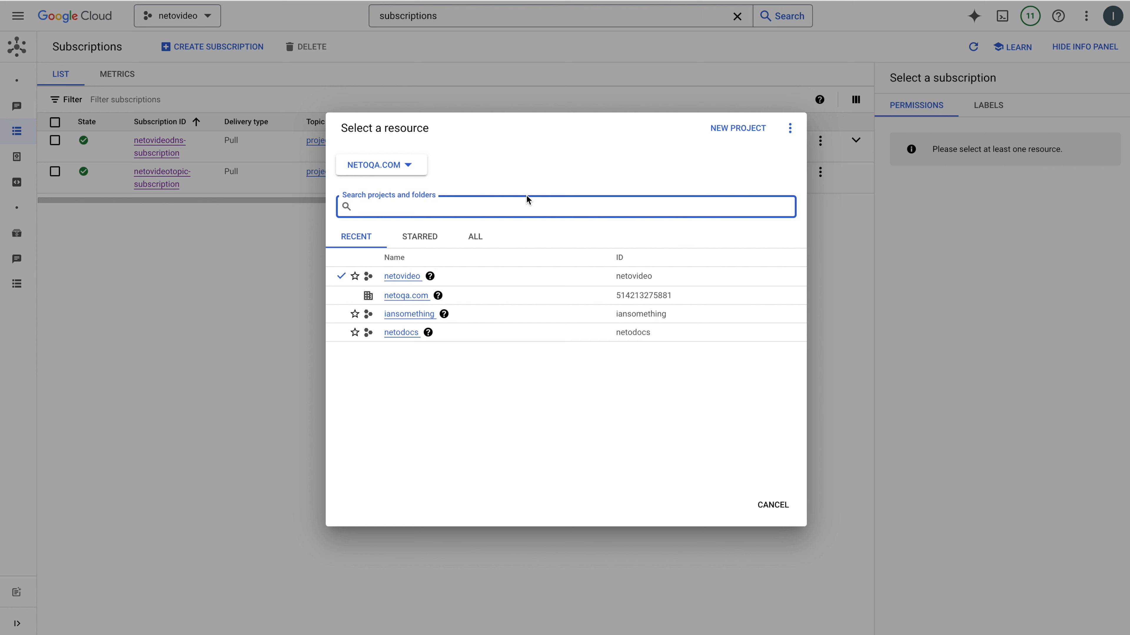
pyautogui.rightClick(635, 280)
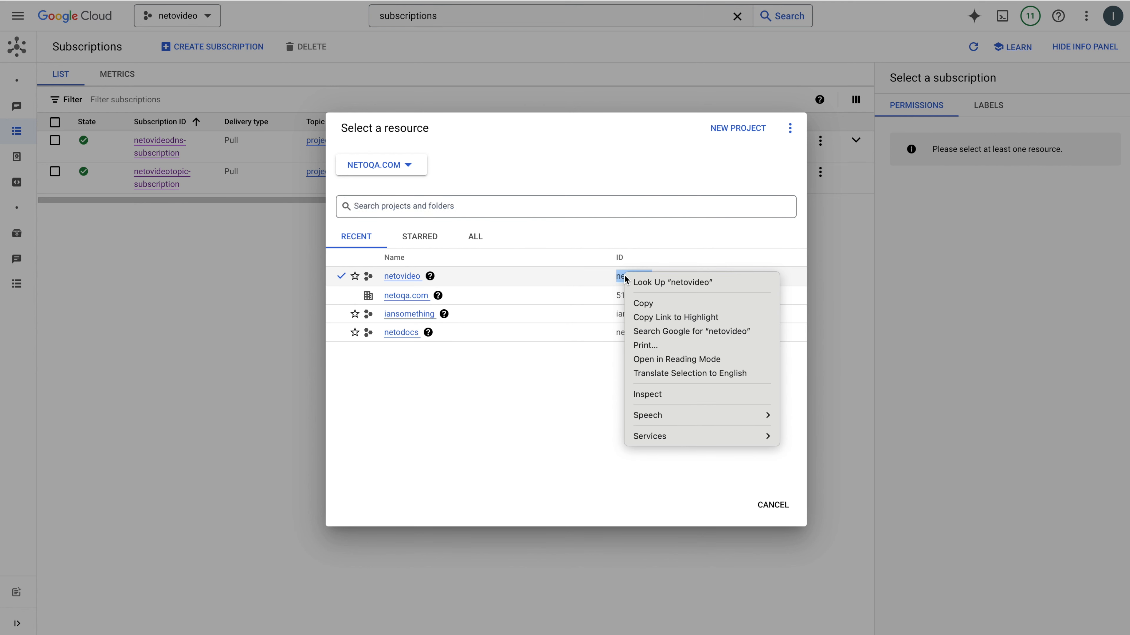
pyautogui.click(643, 303)
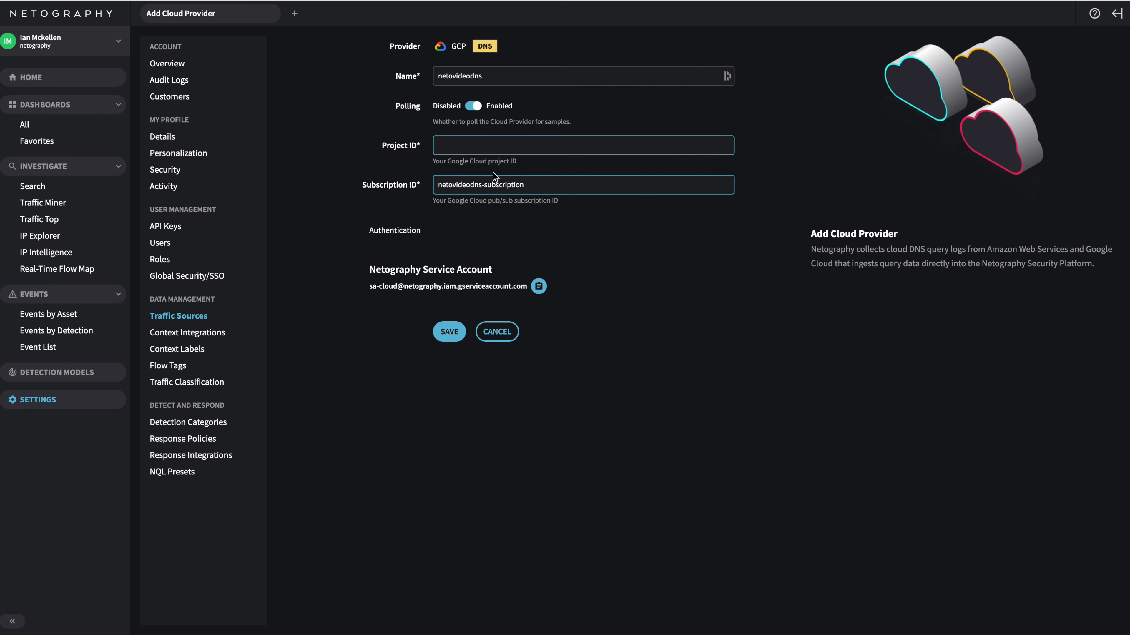
pyautogui.click(516, 145)
pyautogui.hotkey('ctrl', 'v')
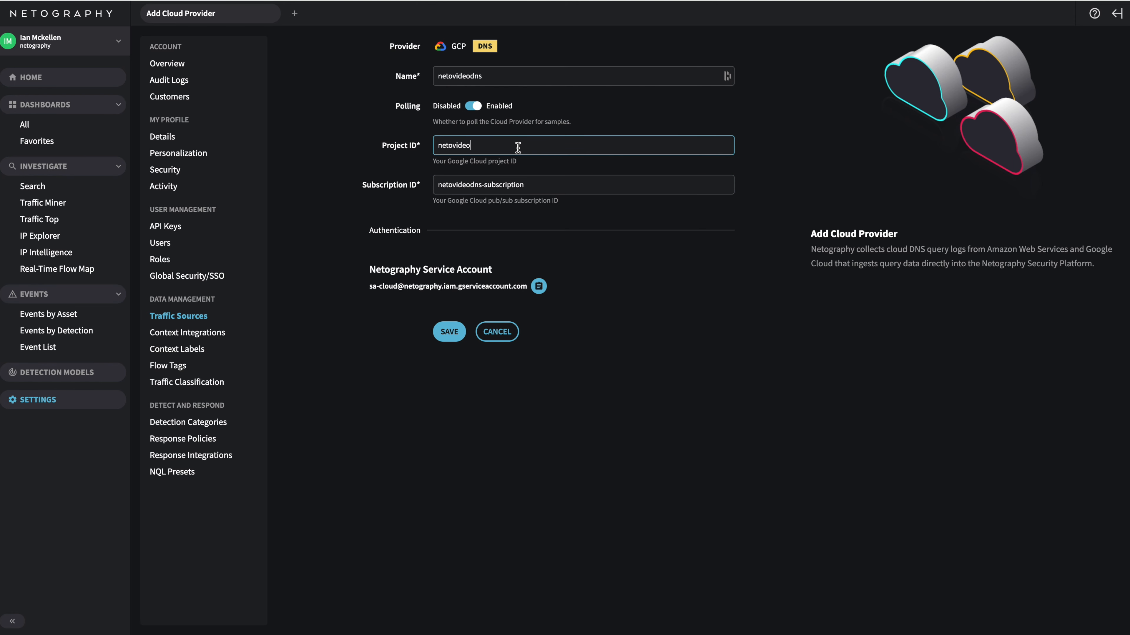
pyautogui.click(456, 338)
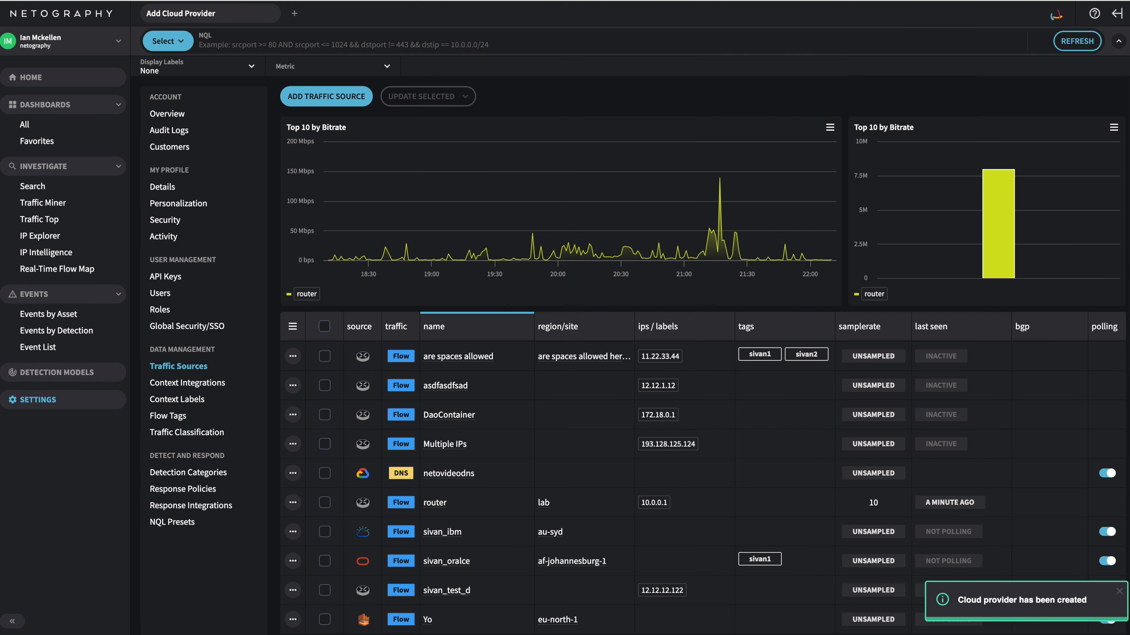